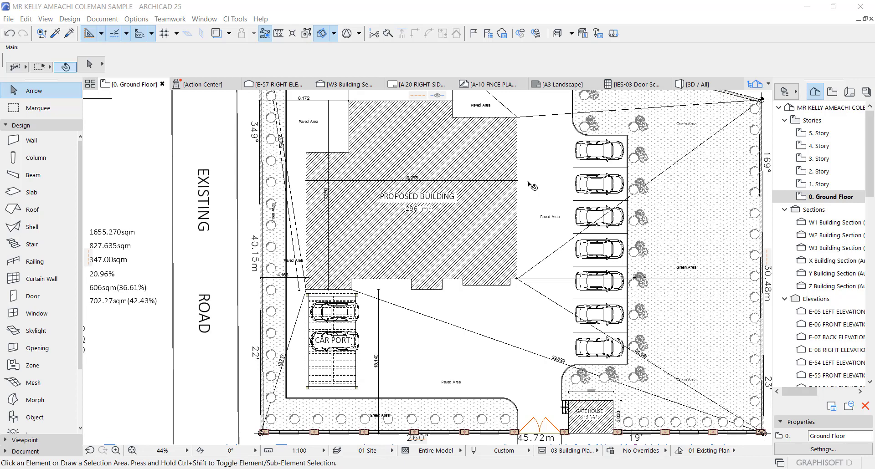
# Step: Examine the available layer combinations and the list of layers in the model view layer settings
pyautogui.scroll(-5, 404, 263)
pyautogui.hotkey('ctrl', 'l')
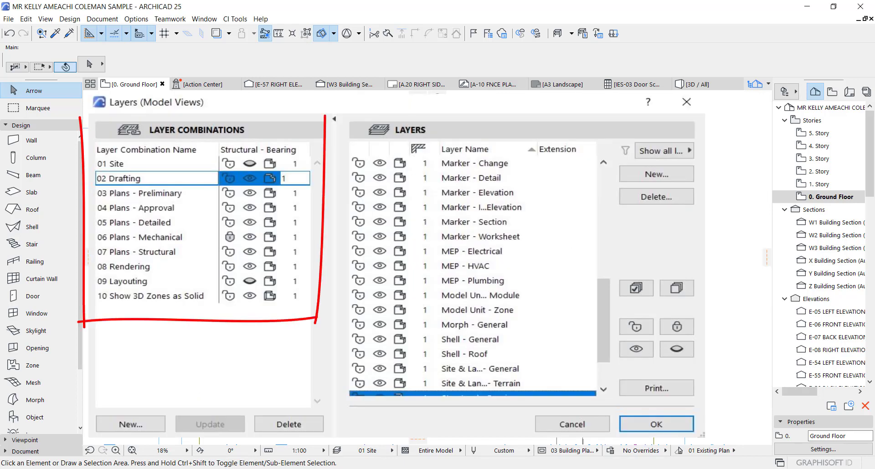
pyautogui.press('Escape')
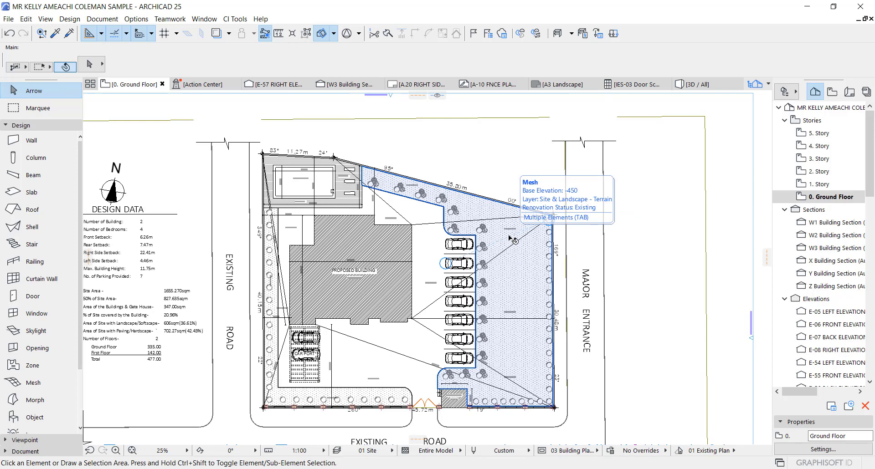
pyautogui.click(103, 19)
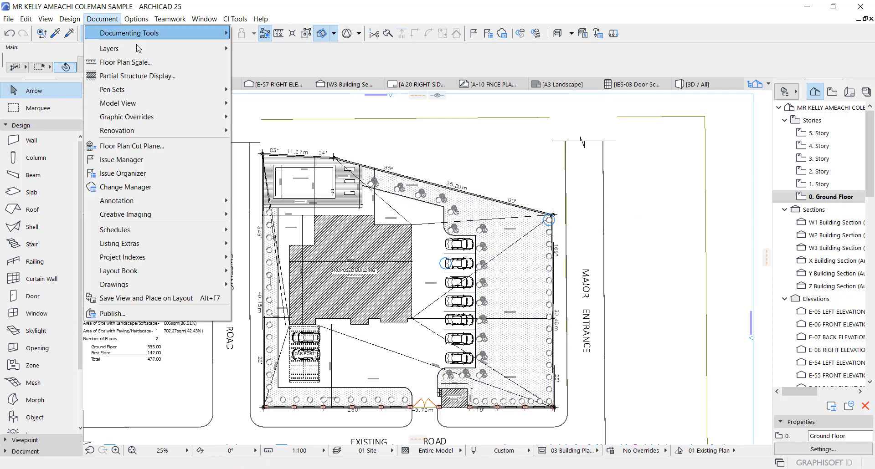
pyautogui.moveTo(152, 51)
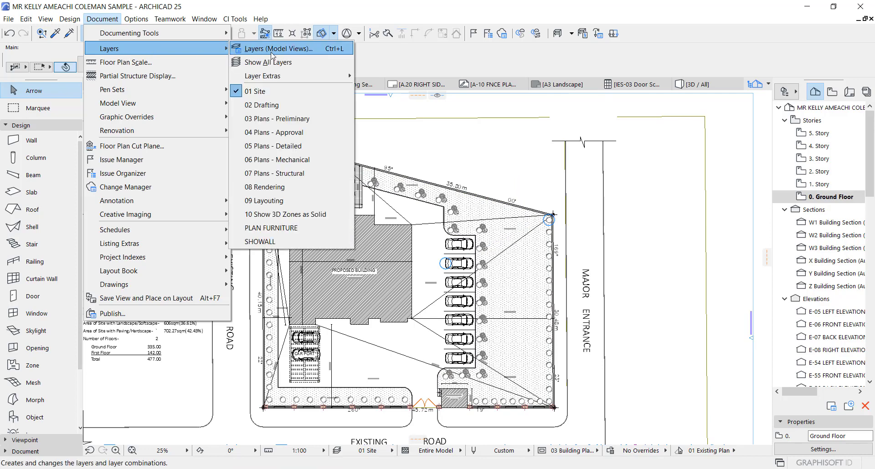
pyautogui.click(336, 48)
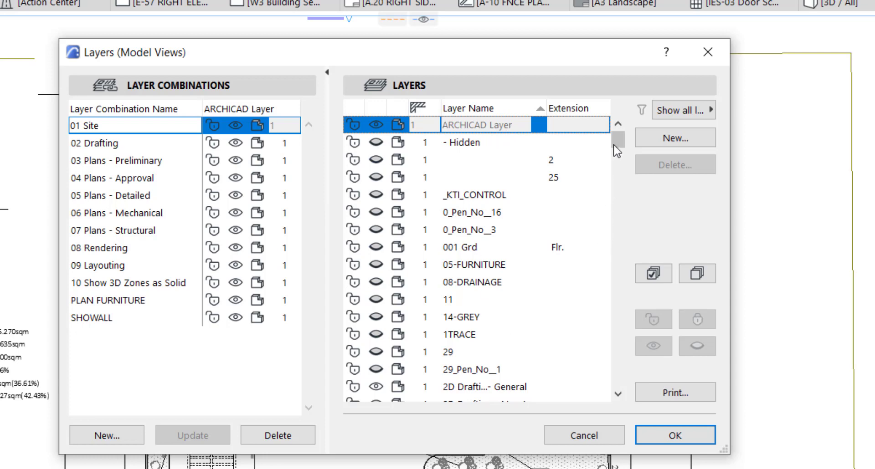
pyautogui.click(619, 172)
pyautogui.moveTo(620, 174); pyautogui.dragTo(613, 132)
pyautogui.moveTo(613, 127); pyautogui.dragTo(613, 158)
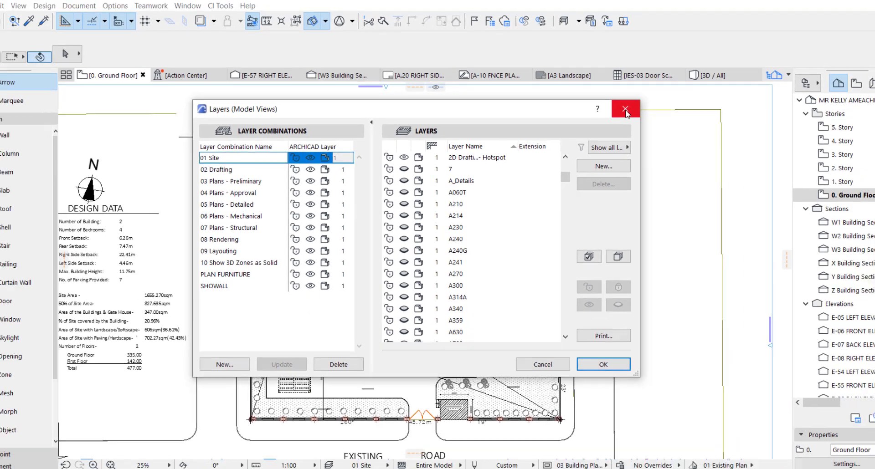
pyautogui.click(625, 109)
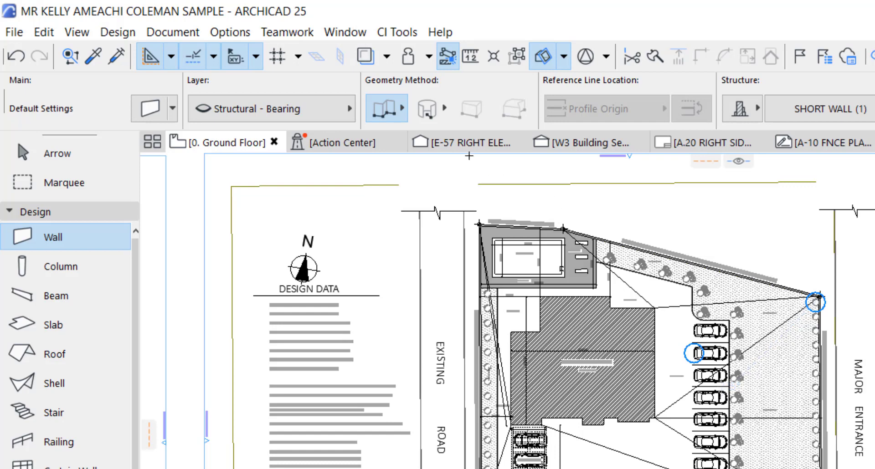
# Step: Switch the ground floor plan to the 04 Plans - Approval layer combination
pyautogui.click(196, 34)
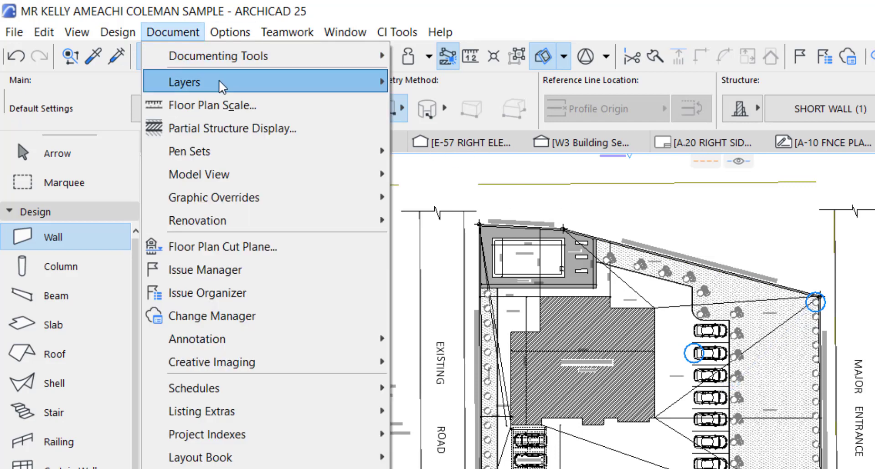
pyautogui.moveTo(224, 86)
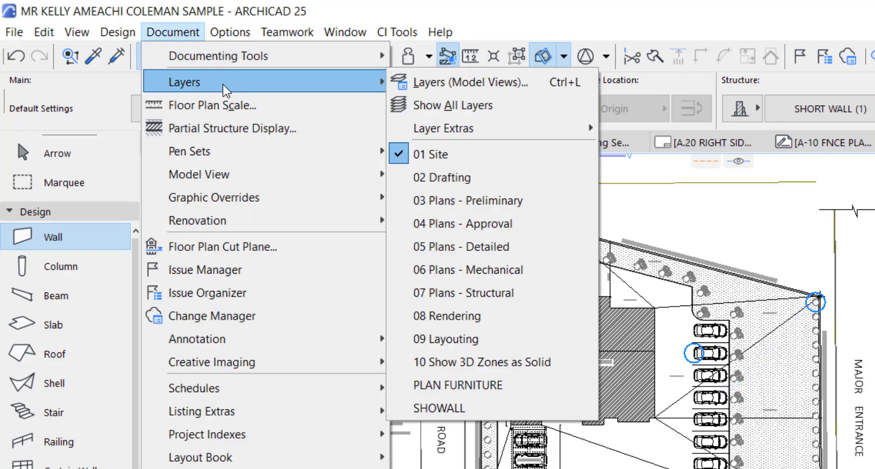
pyautogui.click(460, 224)
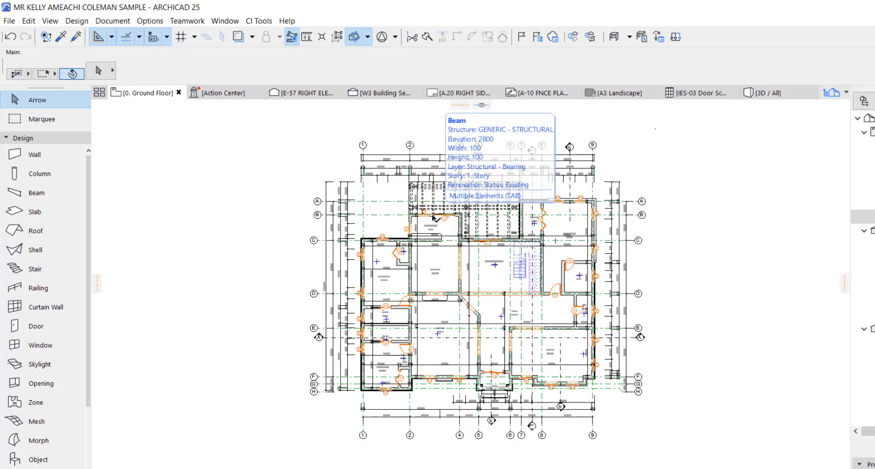
pyautogui.click(434, 217)
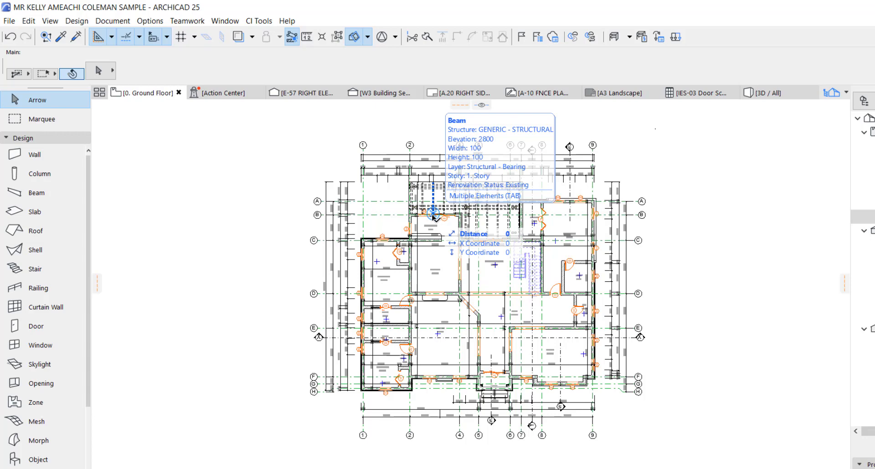
# Step: Apply the PLAN FURNITURE layer combination to the ground floor plan
pyautogui.click(113, 20)
pyautogui.moveTo(156, 53)
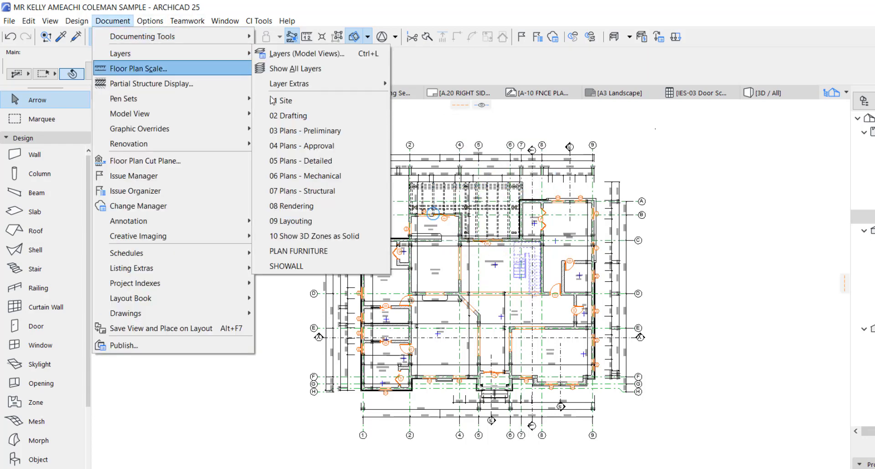
pyautogui.click(305, 252)
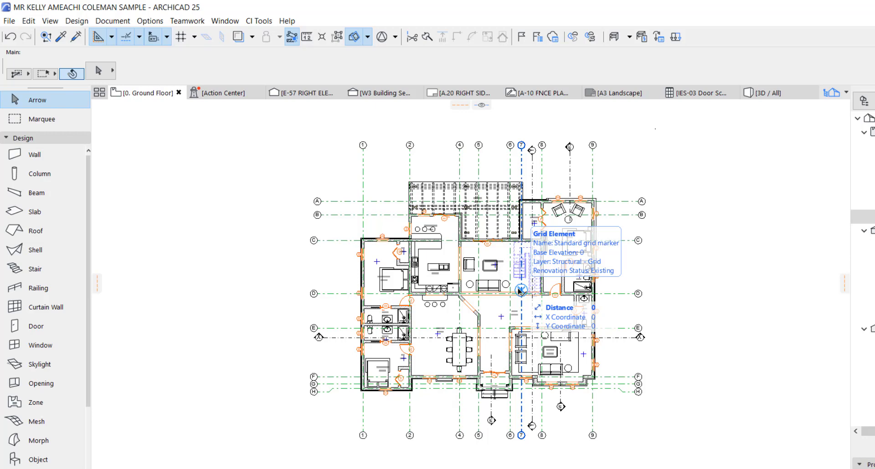
pyautogui.scroll(2, 387, 230)
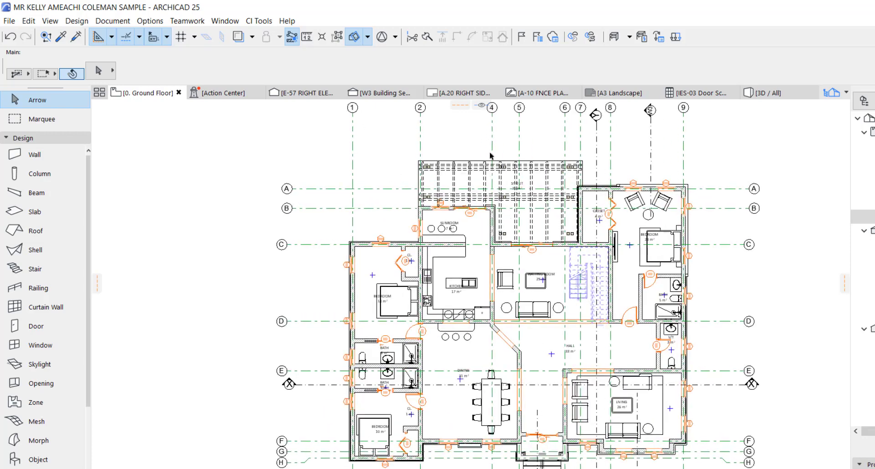
pyautogui.scroll(-1, 459, 216)
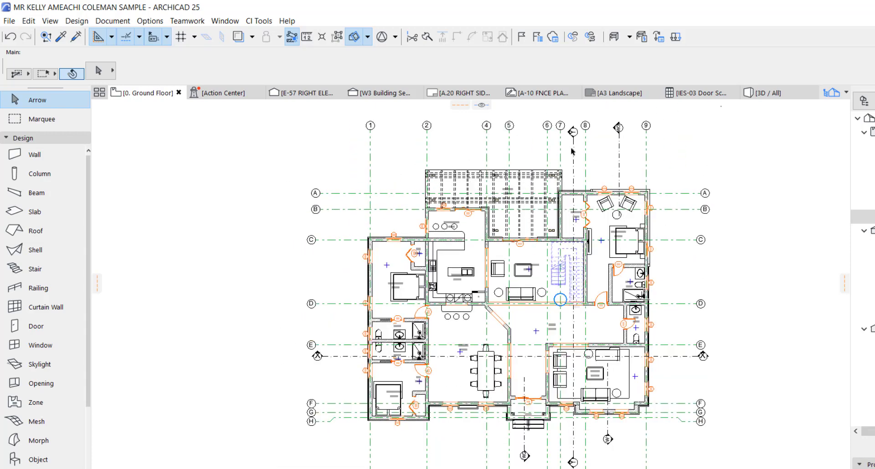
pyautogui.click(113, 21)
pyautogui.moveTo(121, 53)
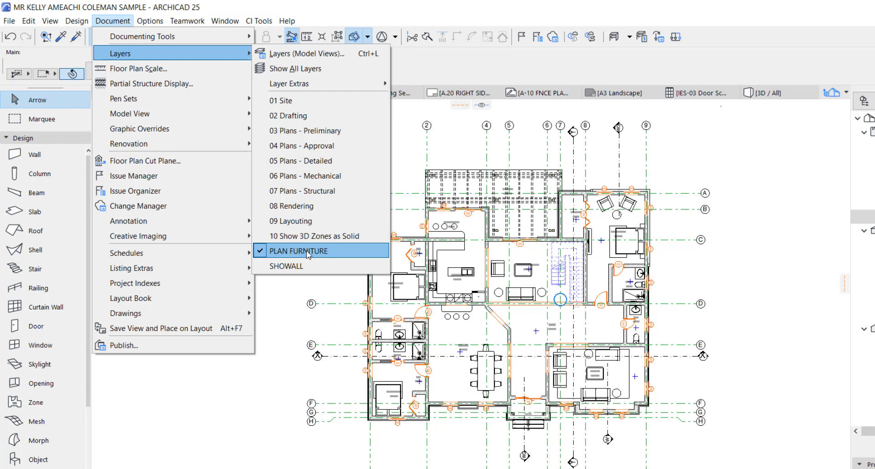
pyautogui.click(306, 251)
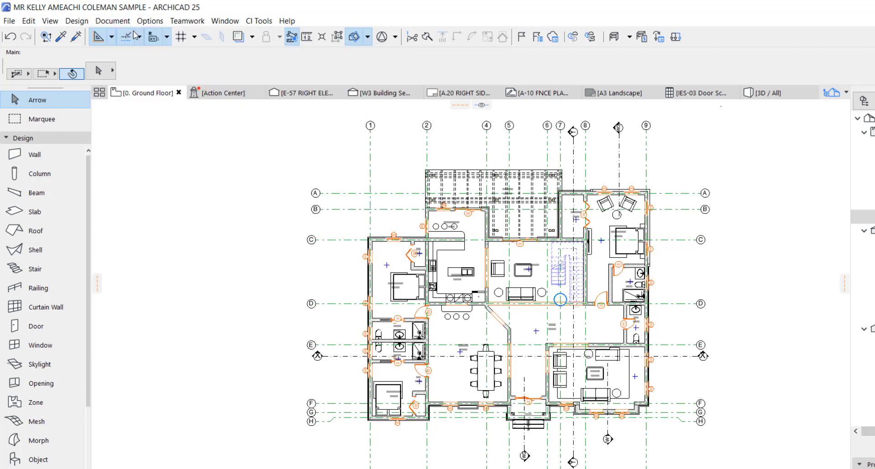
# Step: Show the Dimensioning - Structure layer and update the PLAN FURNITURE layer combination with it
pyautogui.click(112, 21)
pyautogui.moveTo(171, 52)
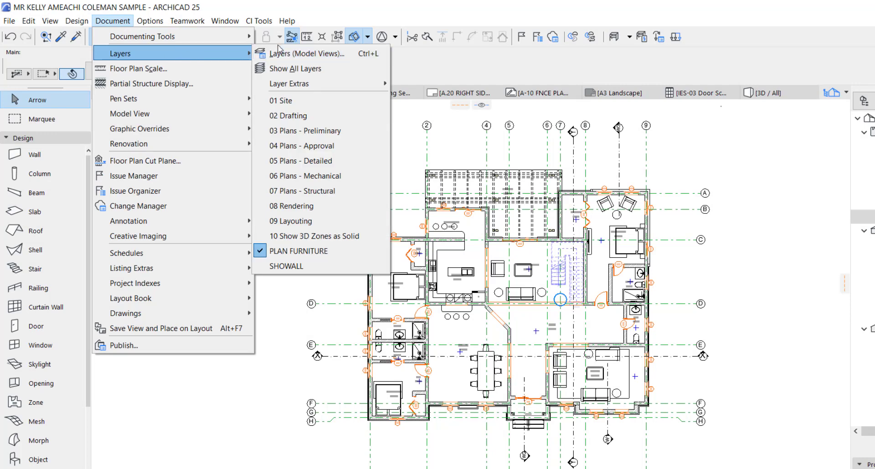
pyautogui.click(278, 54)
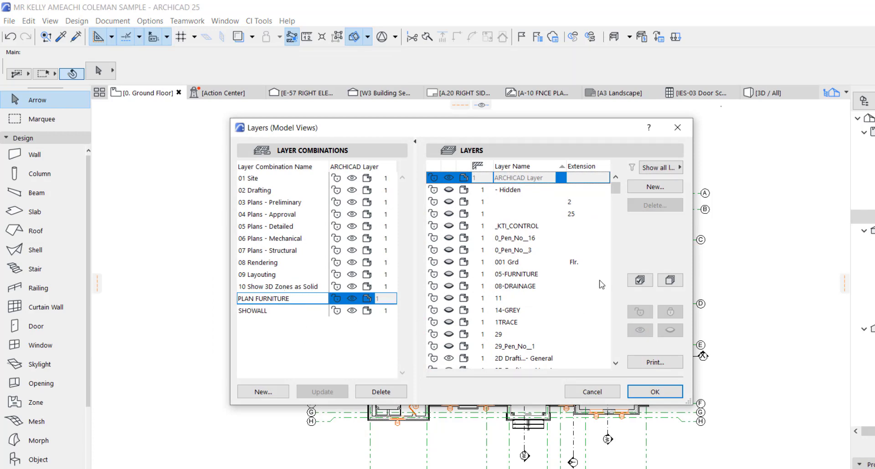
pyautogui.moveTo(617, 194); pyautogui.dragTo(617, 247)
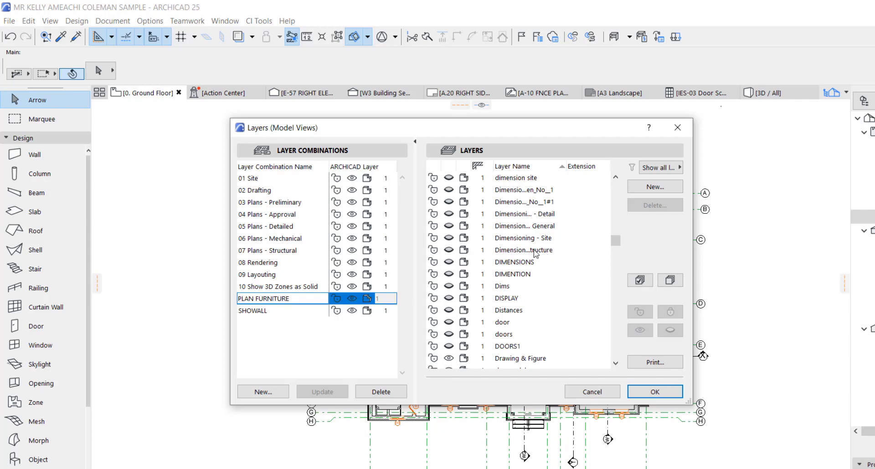
pyautogui.click(444, 250)
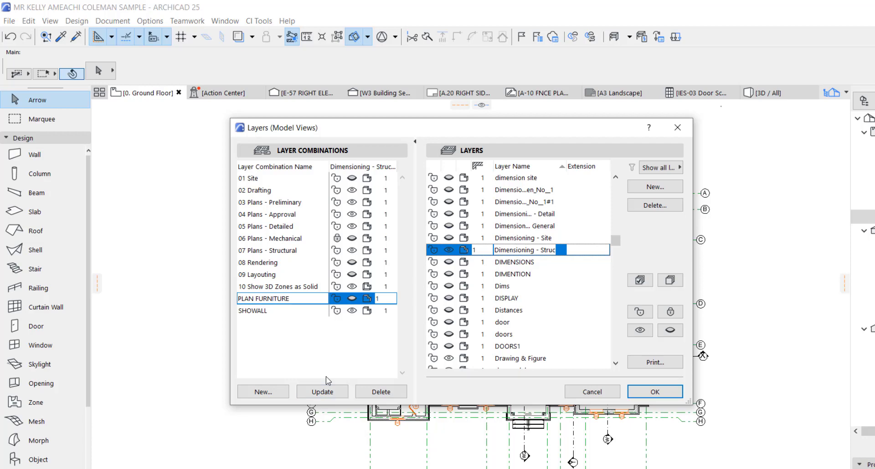
pyautogui.click(323, 393)
pyautogui.click(650, 393)
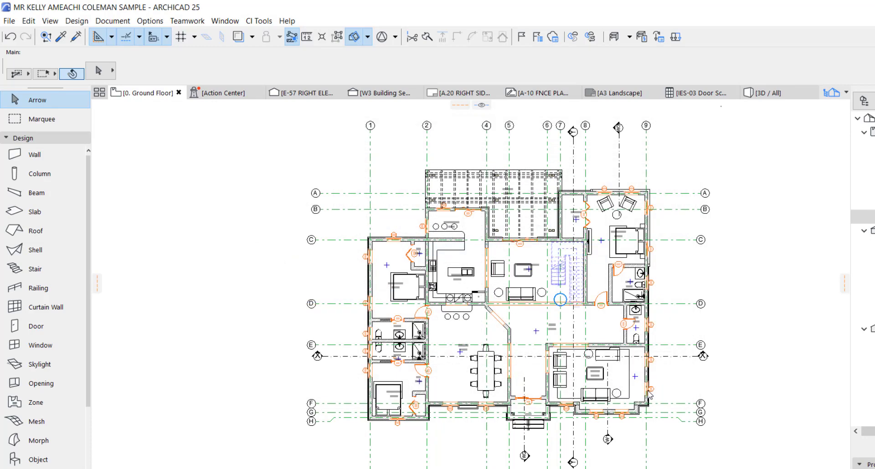
pyautogui.click(515, 172)
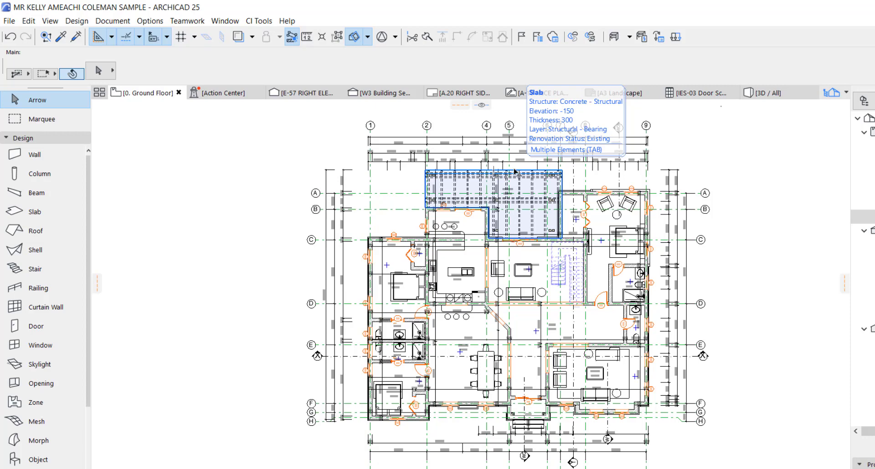
# Step: Hide the Dimensioning - Structure layer again and update the PLAN FURNITURE layer combination
pyautogui.click(117, 23)
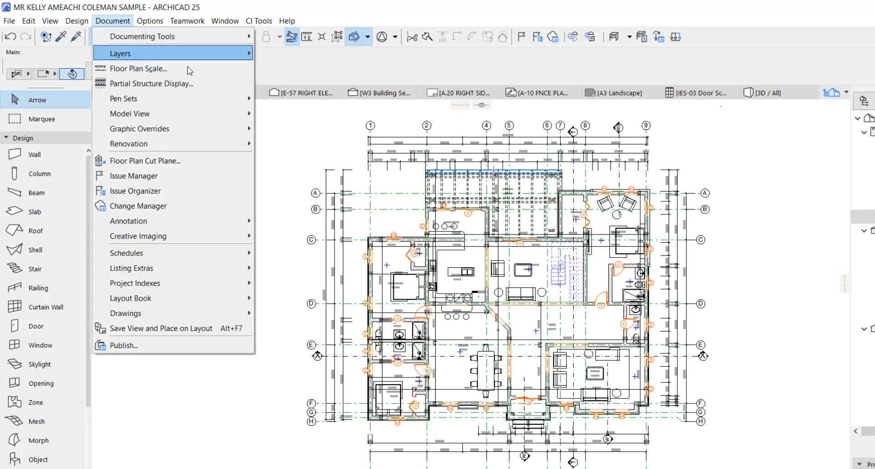
pyautogui.moveTo(223, 54)
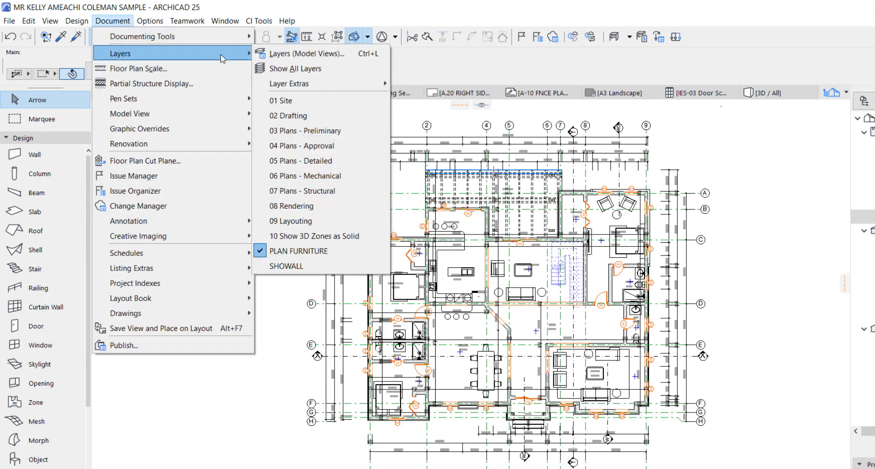
pyautogui.click(293, 55)
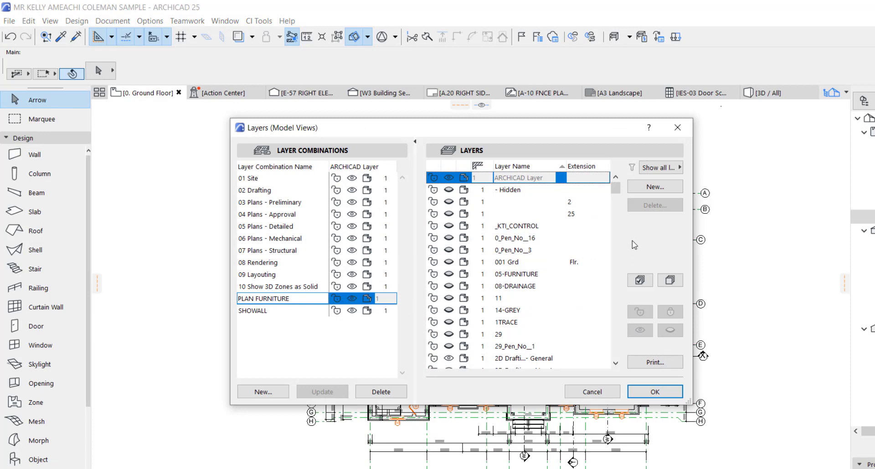
pyautogui.moveTo(614, 192); pyautogui.dragTo(614, 247)
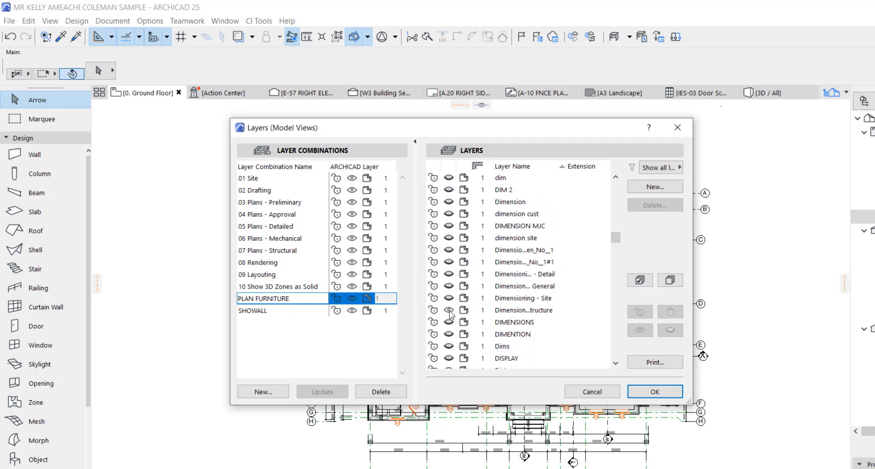
pyautogui.click(471, 312)
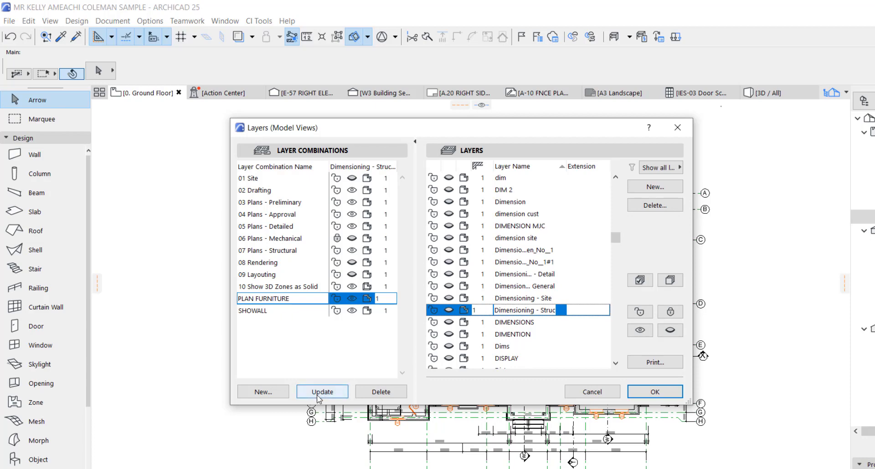
pyautogui.click(318, 398)
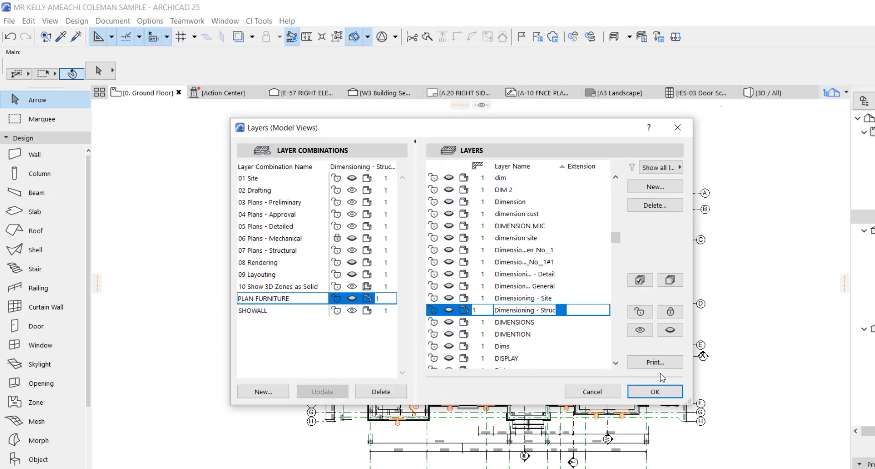
pyautogui.click(661, 392)
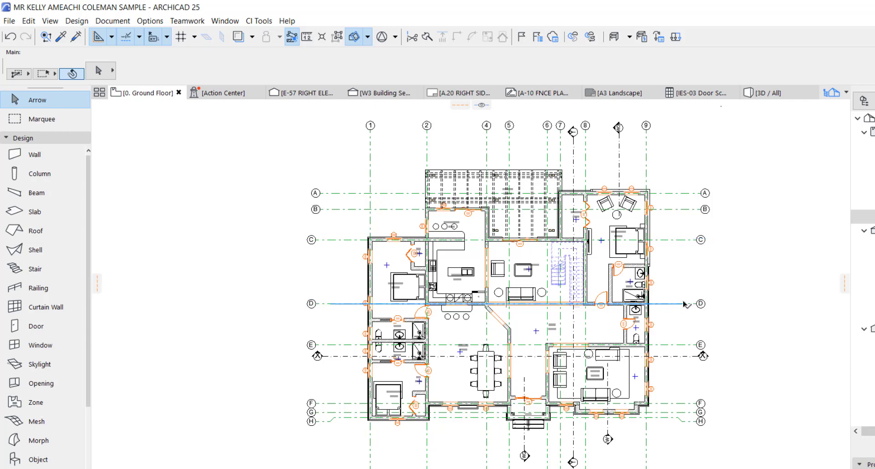
pyautogui.click(113, 21)
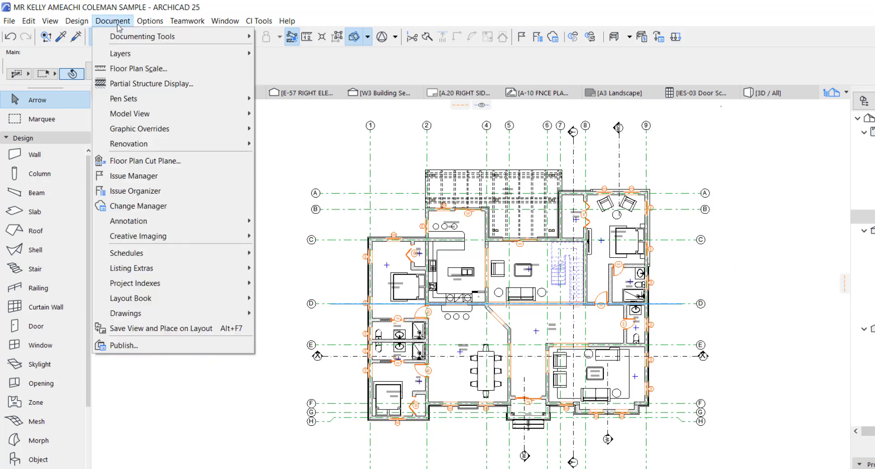
pyautogui.moveTo(176, 55)
pyautogui.click(301, 54)
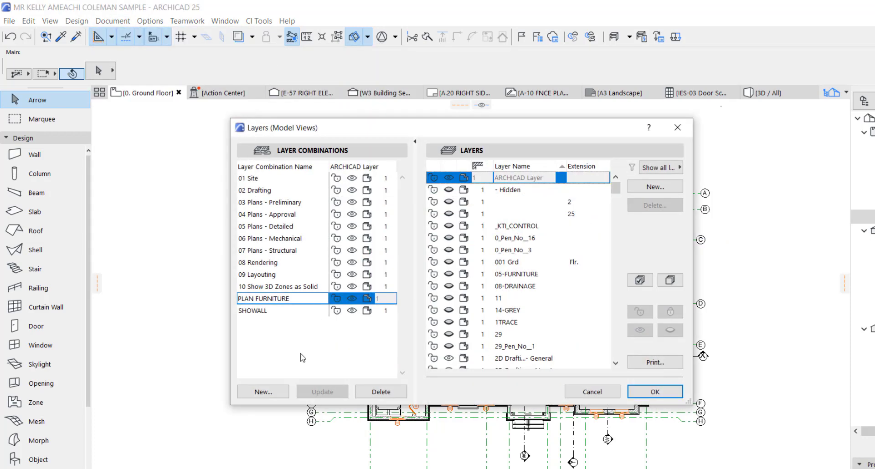
pyautogui.click(264, 393)
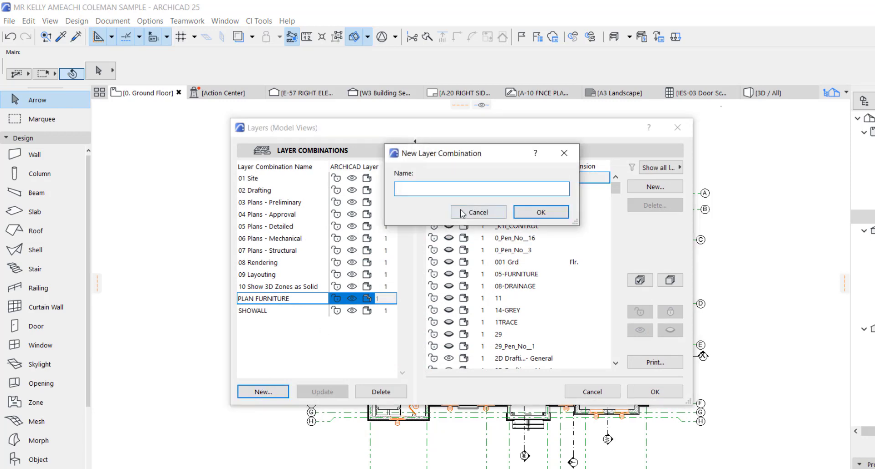
pyautogui.click(477, 213)
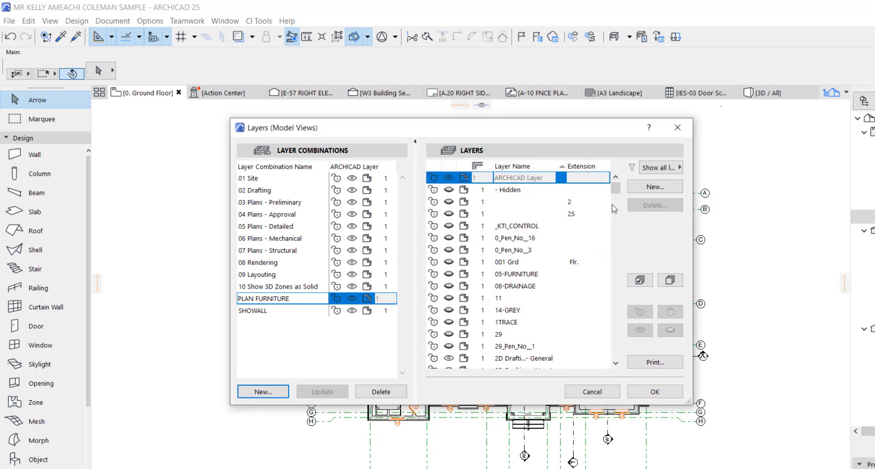
pyautogui.click(616, 205)
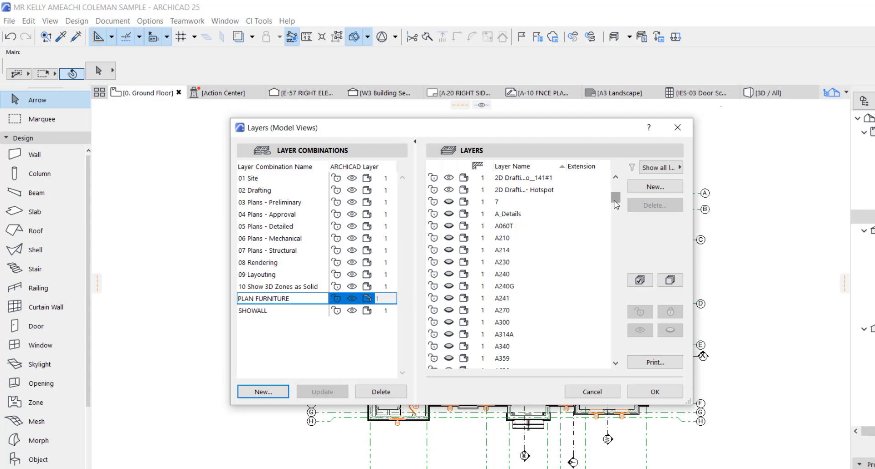
pyautogui.press('Escape')
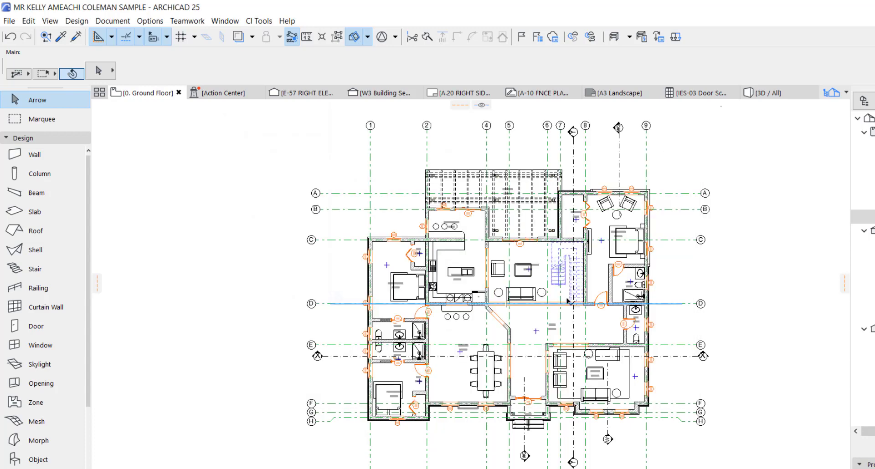
# Step: Switch the ground floor plan to the 01 Site layer combination
pyautogui.click(113, 21)
pyautogui.moveTo(137, 53)
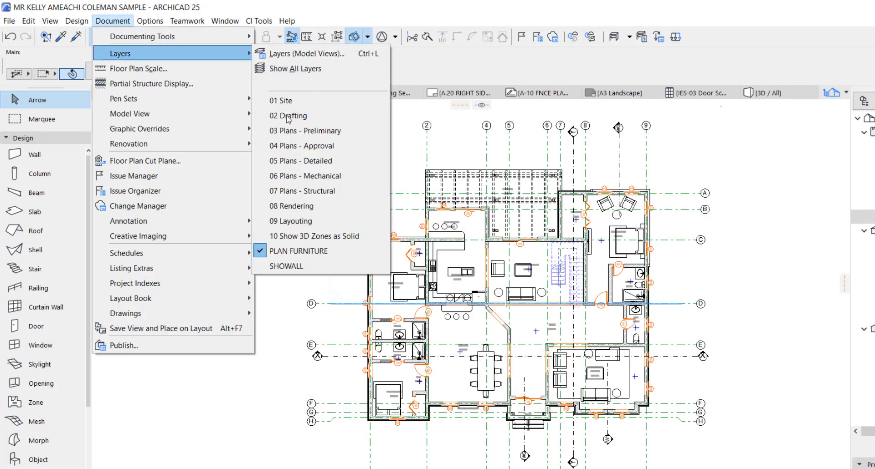
pyautogui.click(291, 102)
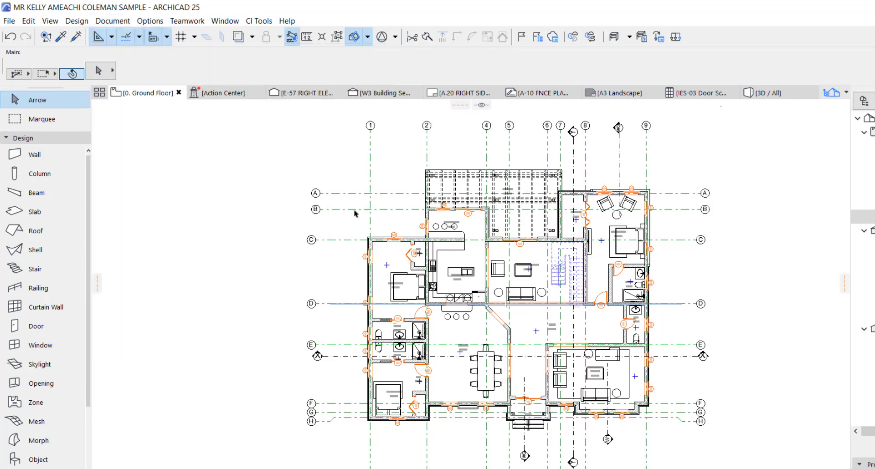
# Step: Select the site terrain and the proposed building's hatched fill in turn to check their layers
pyautogui.scroll(-5, 433, 173)
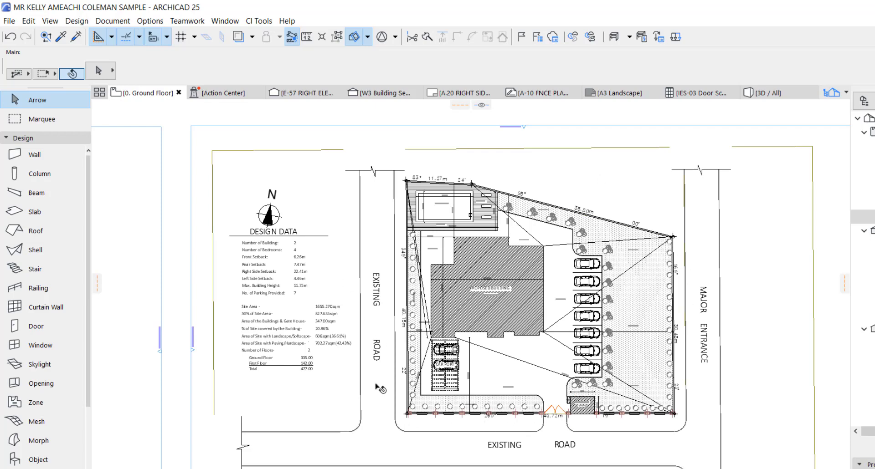
pyautogui.scroll(2, 705, 326)
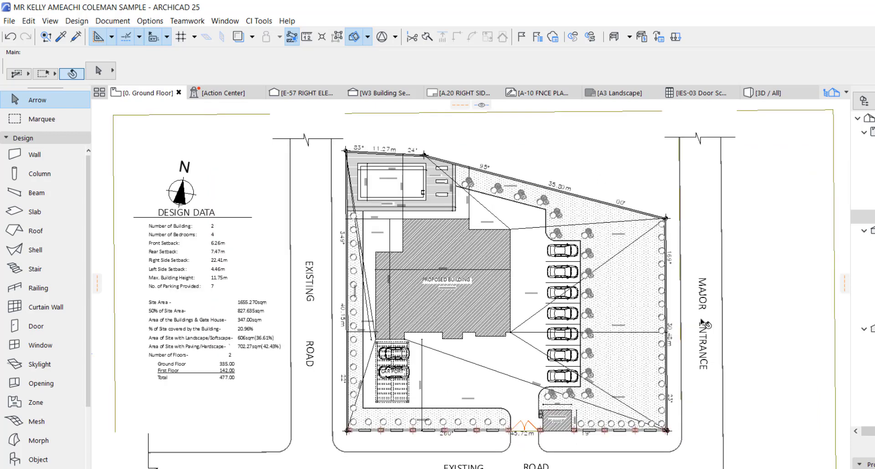
pyautogui.scroll(2, 501, 252)
pyautogui.click(566, 232)
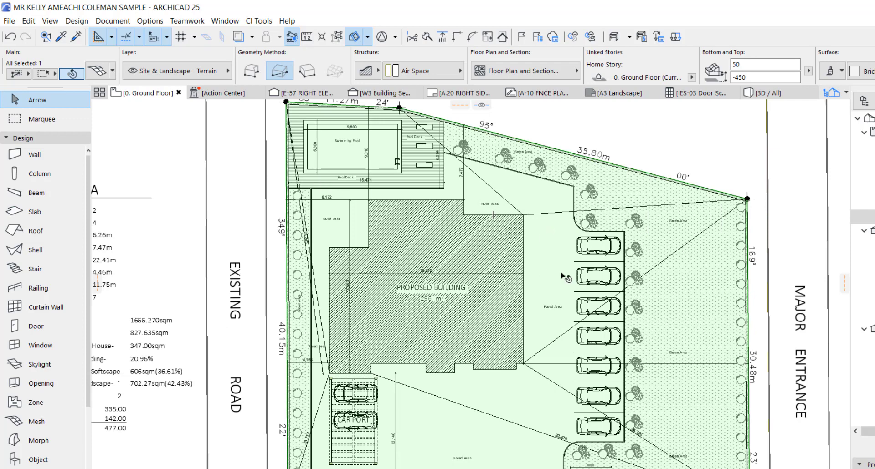
pyautogui.click(480, 239)
# Step: Select the middle lounge chair on the pool deck to check which layer it uses
pyautogui.scroll(2, 480, 239)
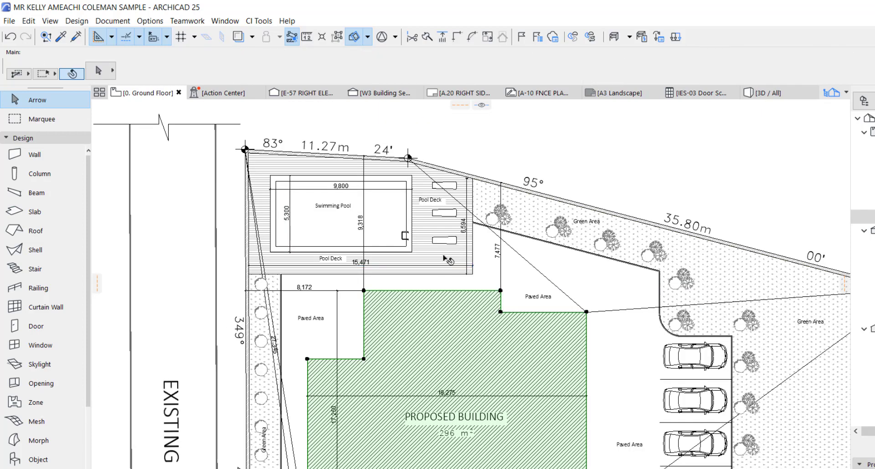
pyautogui.press('Escape')
pyautogui.click(444, 213)
pyautogui.press('Escape')
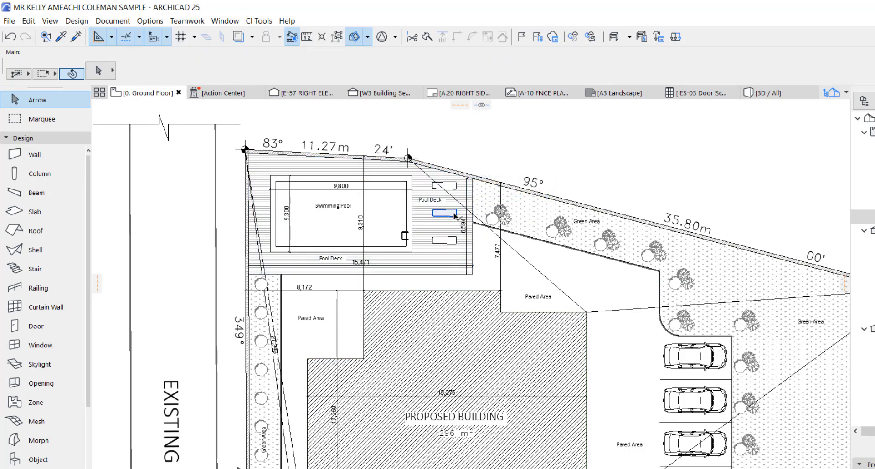
pyautogui.click(456, 217)
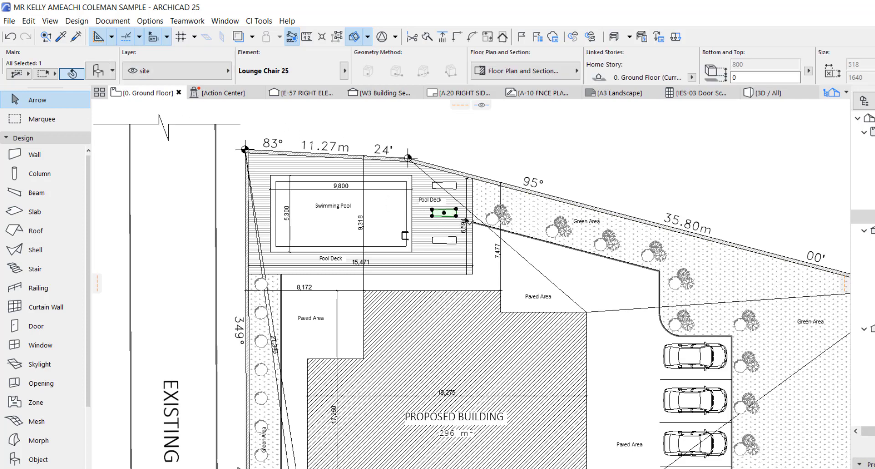
# Step: Select the proposed building's fill again to read its layer assignment
pyautogui.scroll(-5, 467, 221)
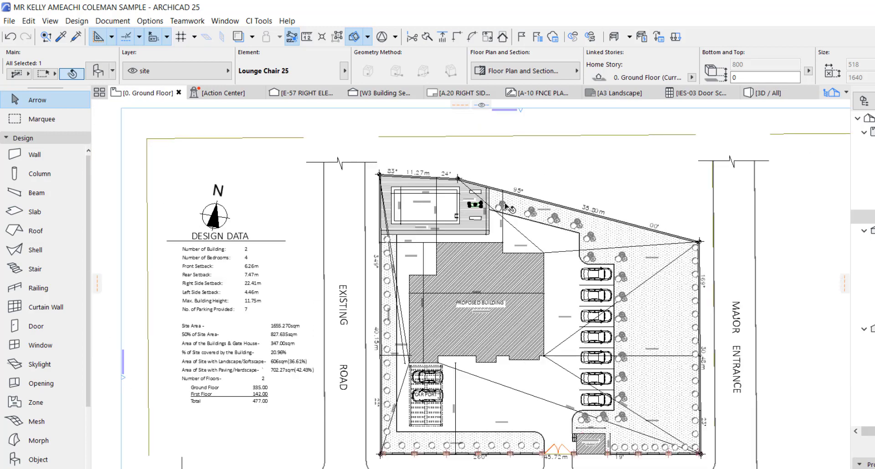
pyautogui.scroll(5, 533, 287)
pyautogui.click(526, 226)
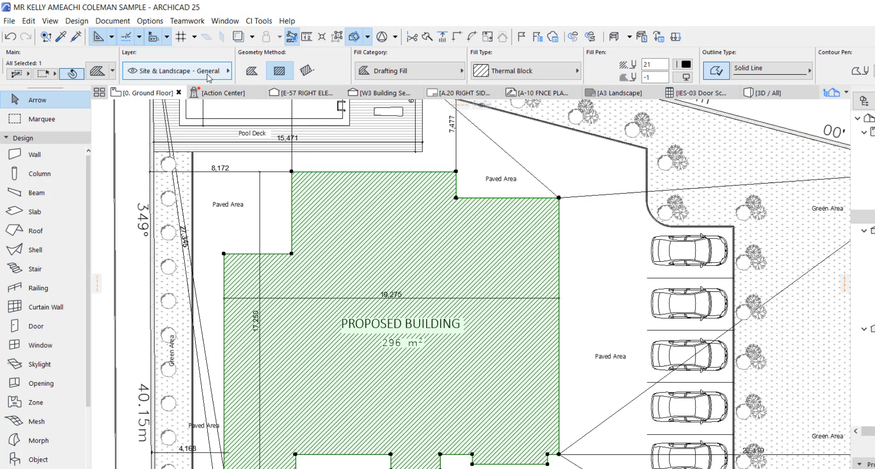
# Step: Check the layers of the kerb around the parking area and the 35.80 m boundary wall
pyautogui.scroll(-2, 350, 319)
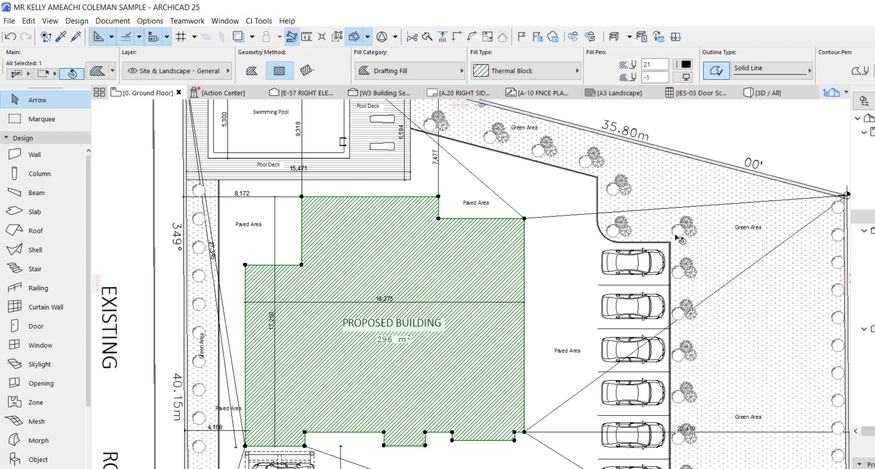
pyautogui.scroll(5, 679, 237)
pyautogui.press('Escape')
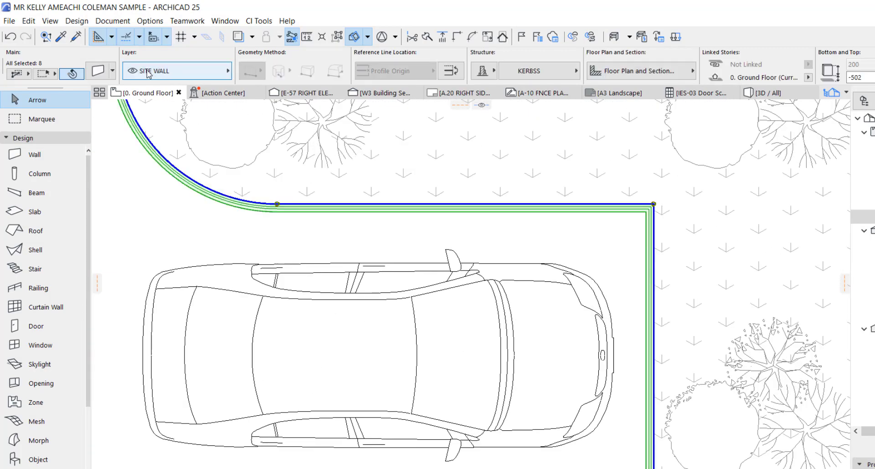
pyautogui.scroll(-5, 820, 254)
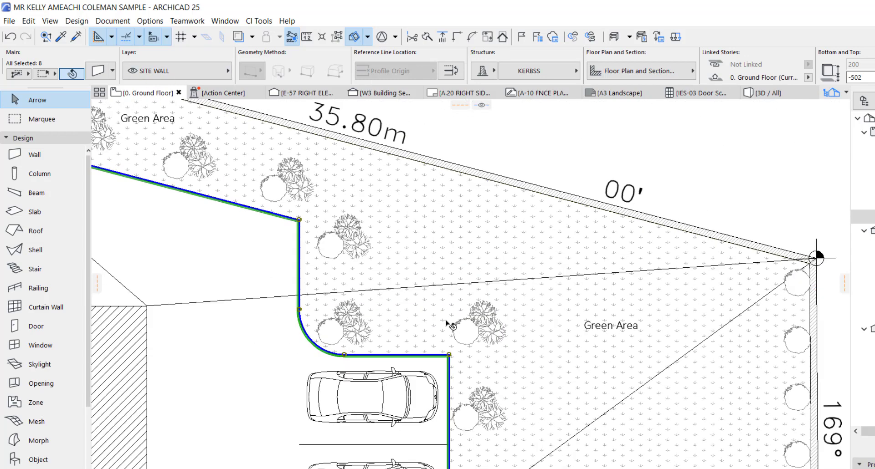
pyautogui.click(529, 190)
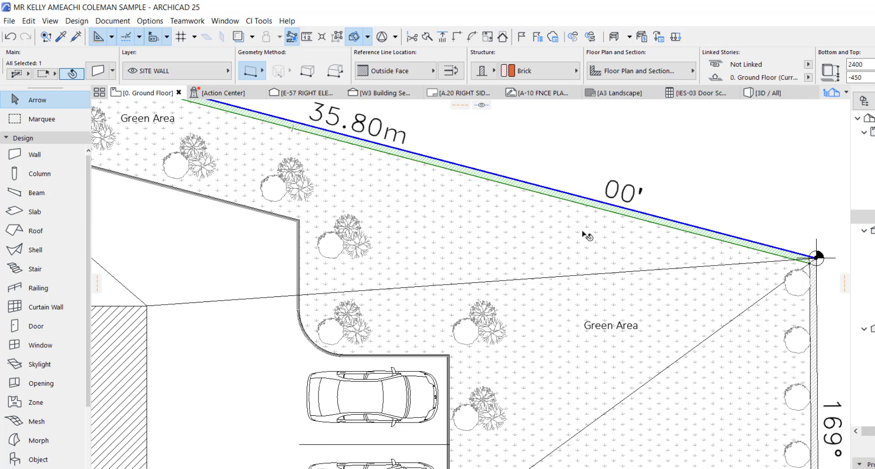
# Step: Select the diagonal line running from the proposed building's corner across the parking bays to check its layer
pyautogui.scroll(-4, 565, 237)
pyautogui.scroll(3, 454, 362)
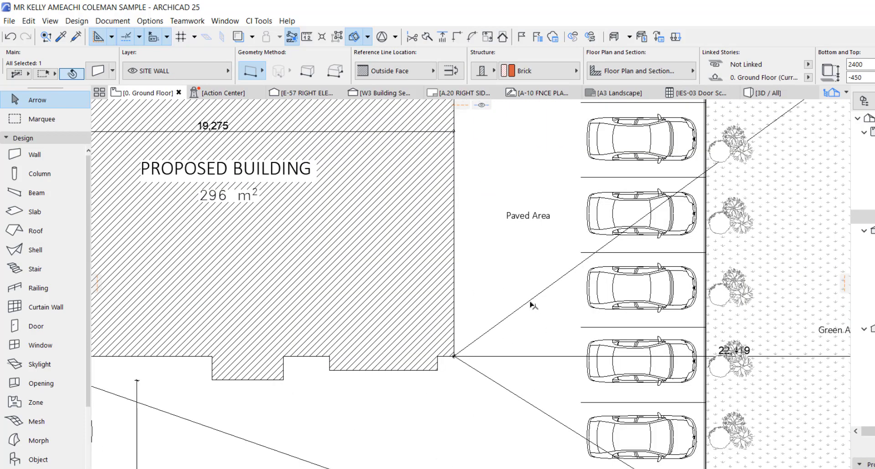
pyautogui.click(514, 313)
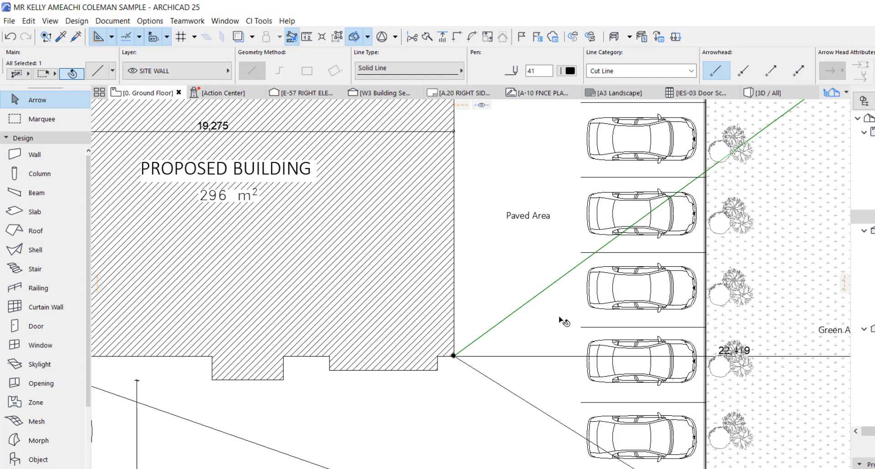
# Step: Examine the layer of the parked cars, selecting the uppermost car in the parking row
pyautogui.scroll(-3, 562, 318)
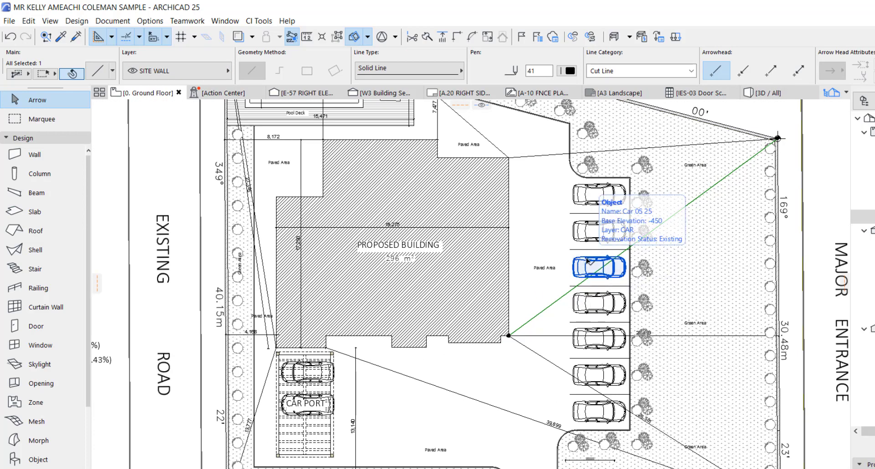
pyautogui.moveTo(588, 261); pyautogui.dragTo(588, 261)
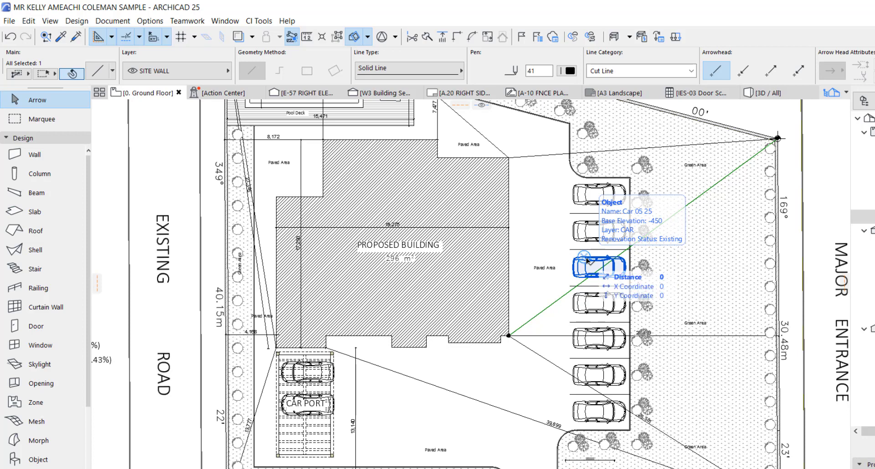
pyautogui.moveTo(587, 260); pyautogui.dragTo(607, 286)
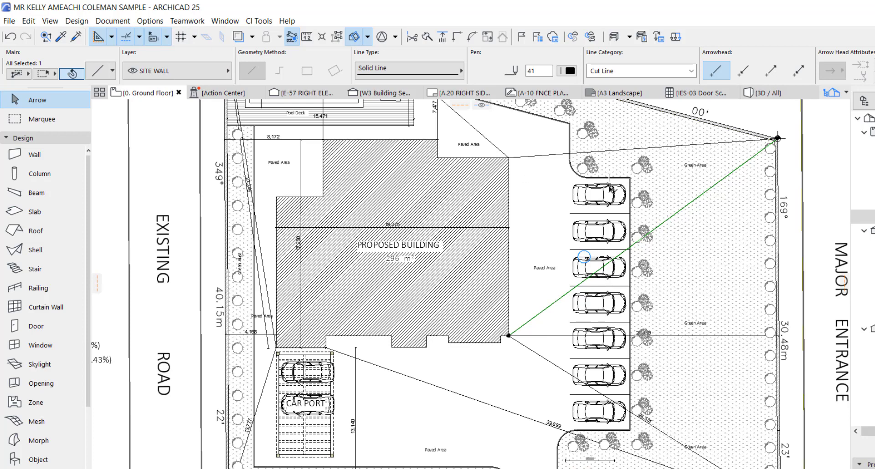
pyautogui.click(589, 199)
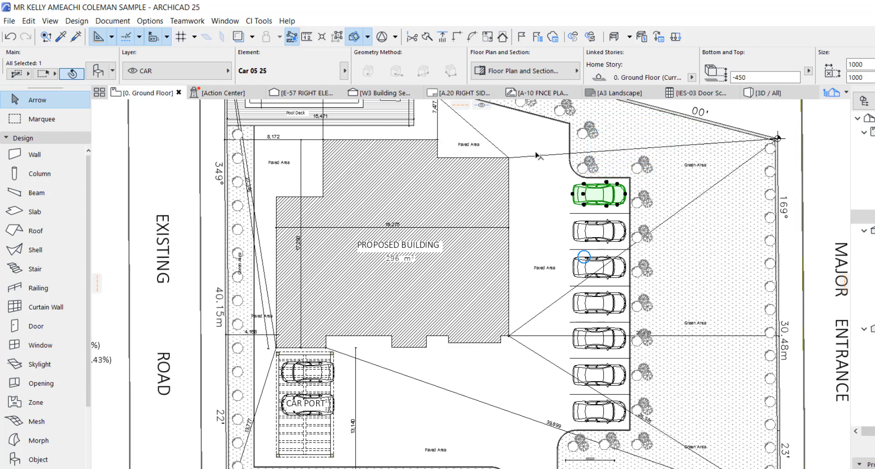
# Step: Check the layers of the 35.80 m boundary wall and the diagonal dimension to the site corner beyond the gate house
pyautogui.click(625, 154)
pyautogui.scroll(1, 624, 154)
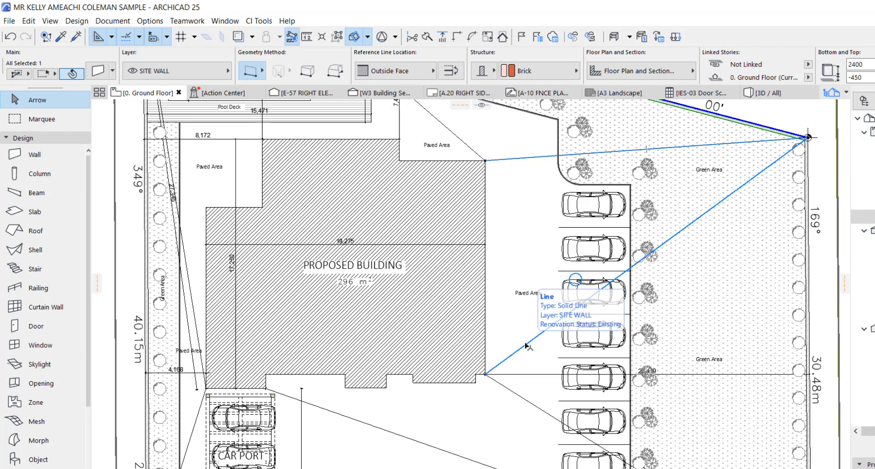
pyautogui.scroll(-5, 498, 317)
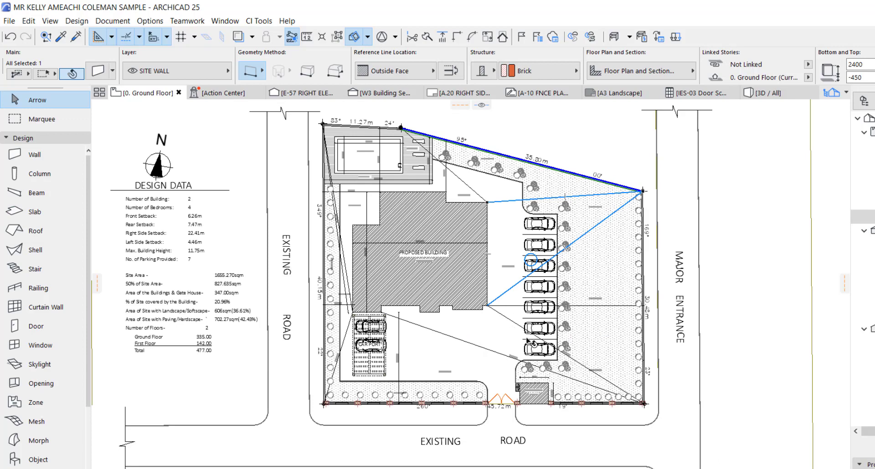
pyautogui.press('Escape')
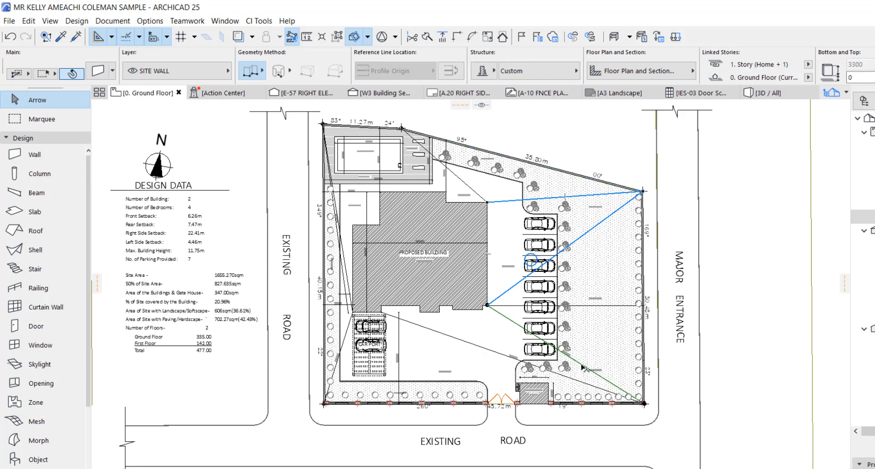
pyautogui.click(585, 369)
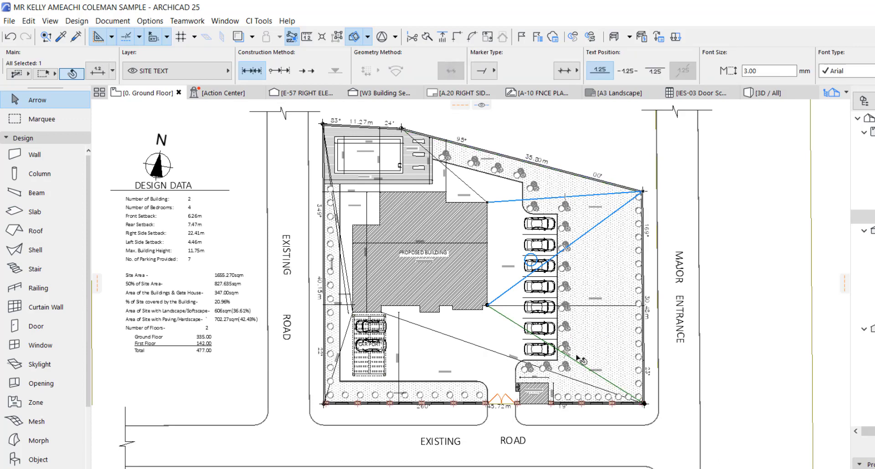
# Step: Select a tree in the green strip along the front fence to check its layer
pyautogui.scroll(3, 421, 401)
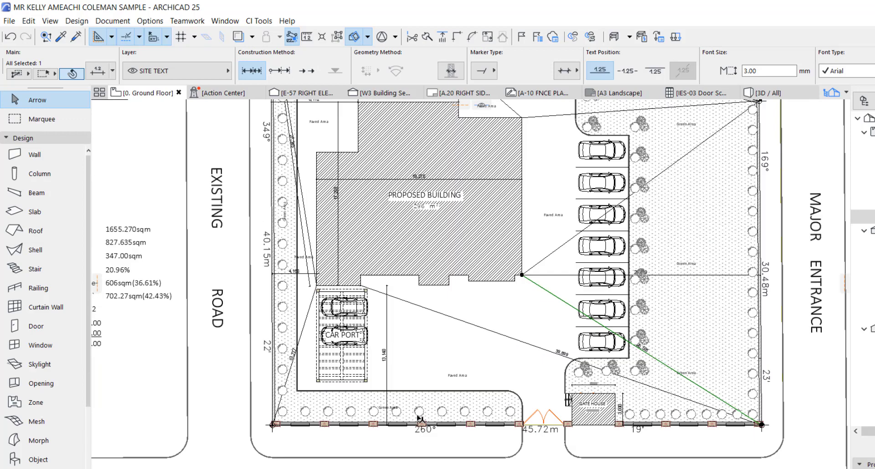
pyautogui.scroll(2, 420, 419)
pyautogui.click(422, 414)
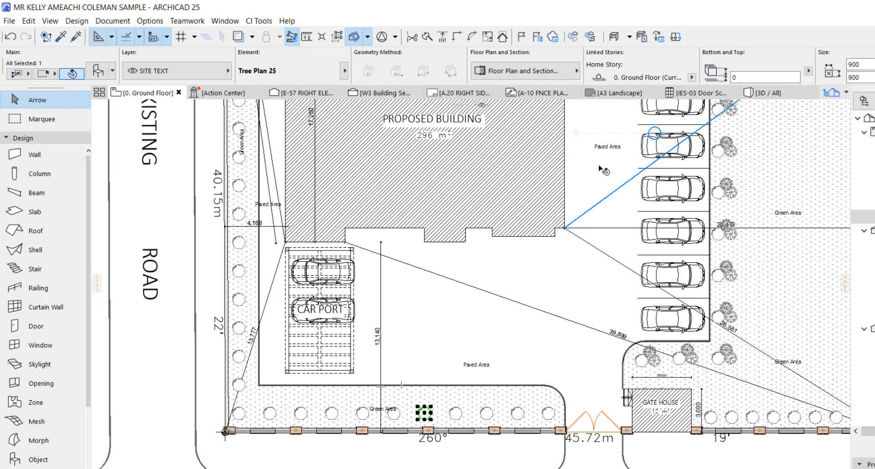
# Step: Check the layers of the Paved Area label beside the parking and the car port structure
pyautogui.click(610, 151)
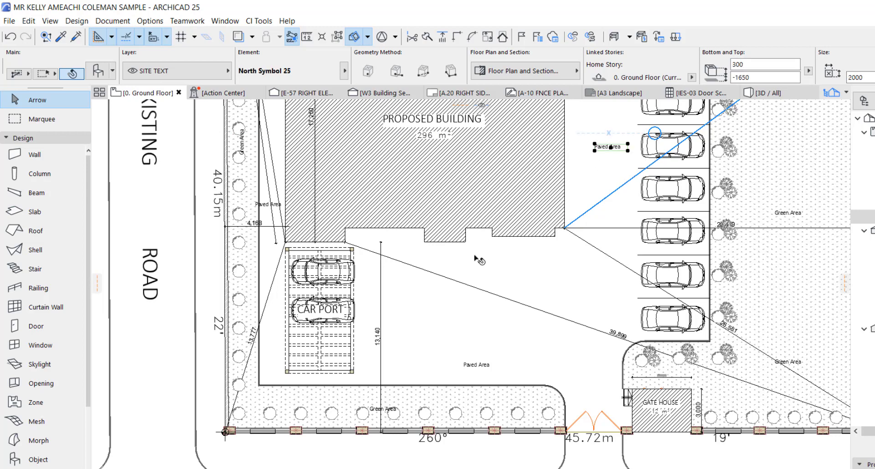
pyautogui.click(337, 316)
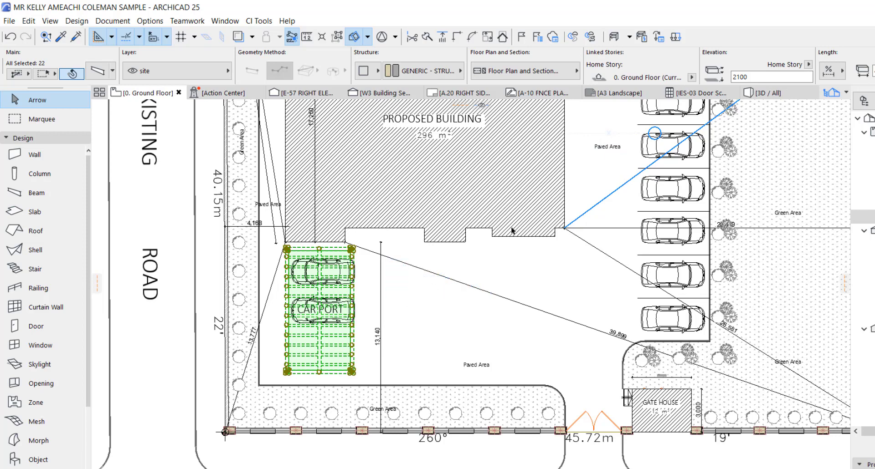
pyautogui.moveTo(595, 169)
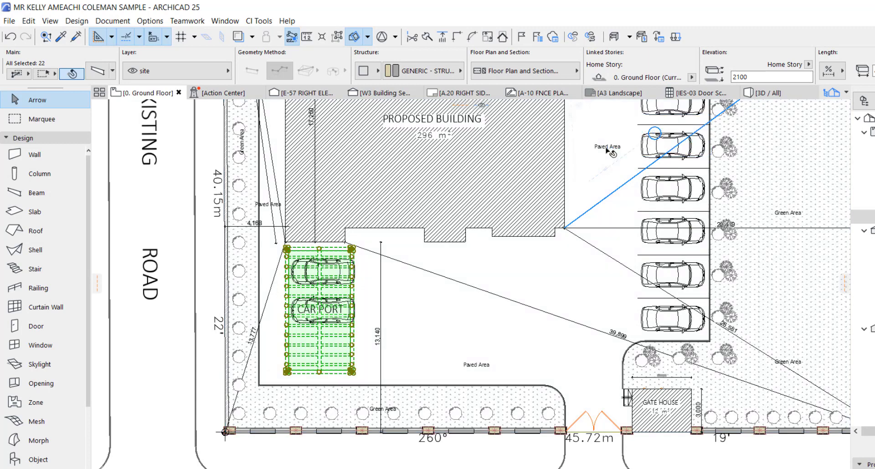
# Step: Check the layers of the Paved Area label beside the parking and the trees along the front fence on both sides of the gate
pyautogui.click(607, 147)
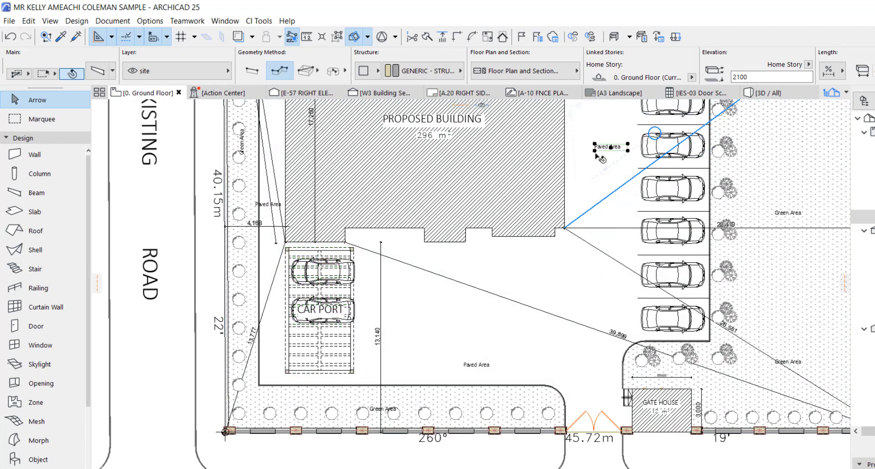
pyautogui.click(456, 415)
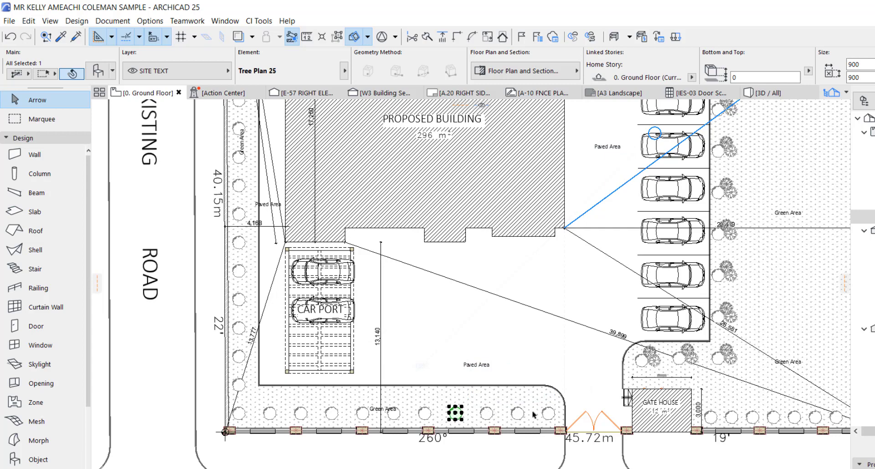
pyautogui.hscroll(5, 533, 415)
pyautogui.click(633, 418)
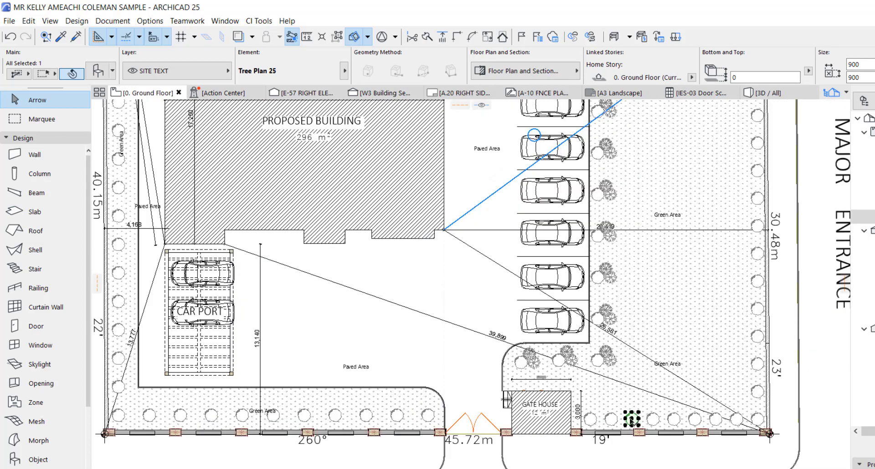
pyautogui.click(653, 419)
# Step: Create a new layer named SHRUBS in the layer settings
pyautogui.click(127, 24)
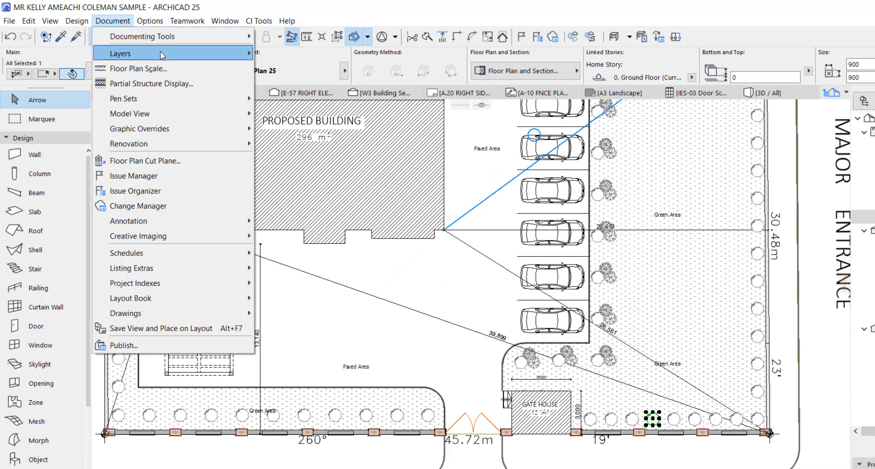
pyautogui.moveTo(205, 53)
pyautogui.click(304, 53)
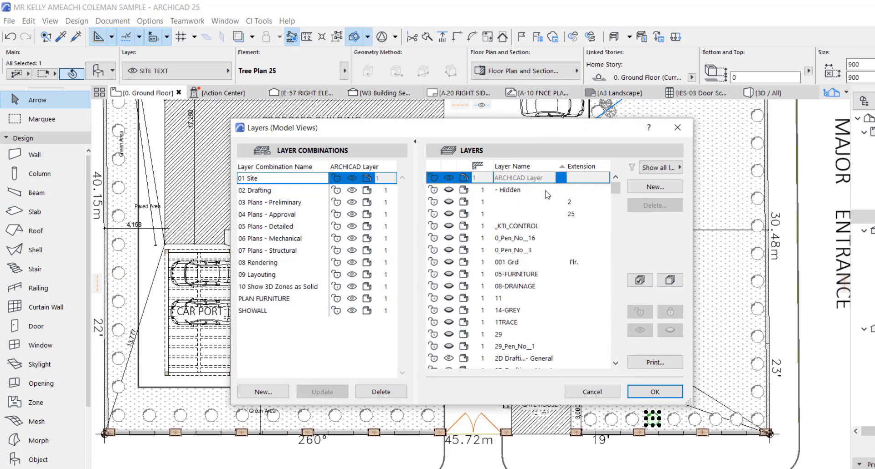
pyautogui.click(655, 186)
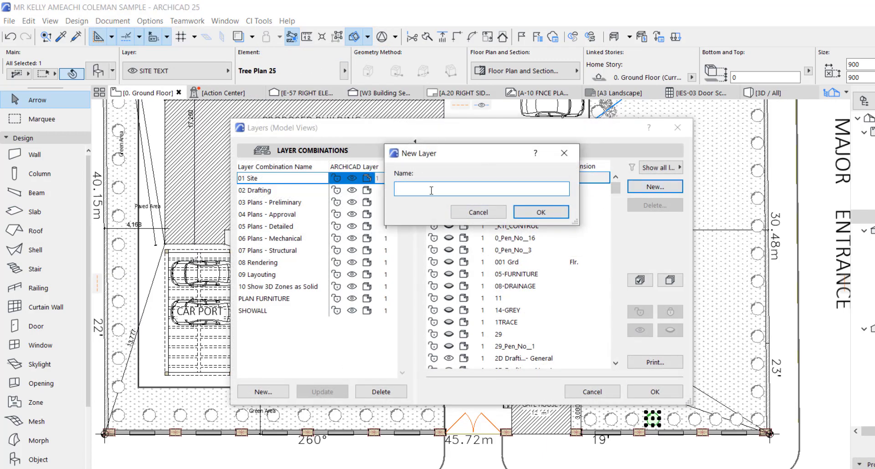
pyautogui.write('SHOWS')
pyautogui.click(529, 214)
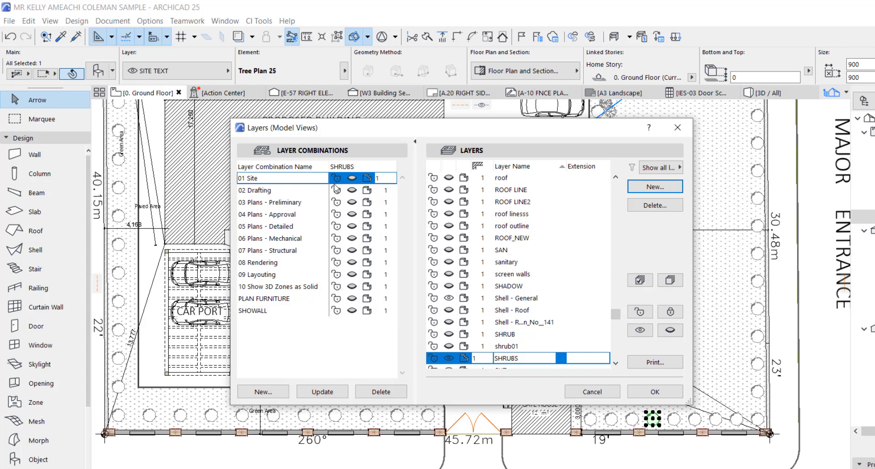
# Step: Make the SHRUBS layer visible in the 01 Site layer combination and update that combination
pyautogui.click(326, 393)
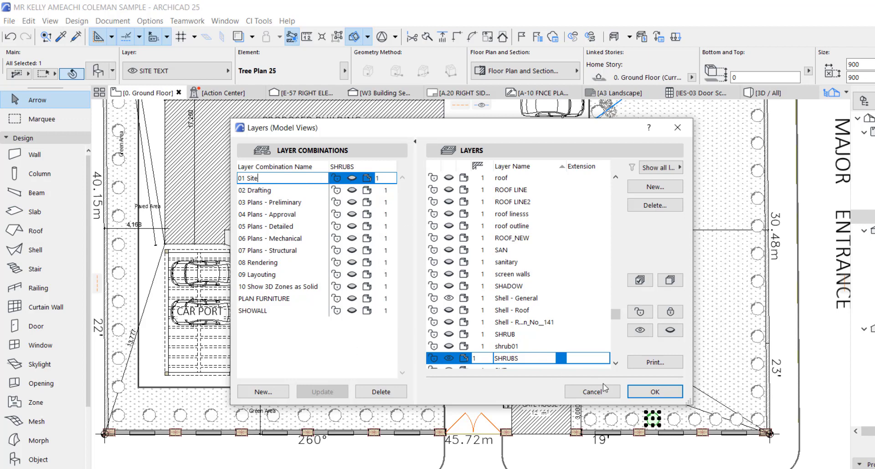
pyautogui.click(294, 251)
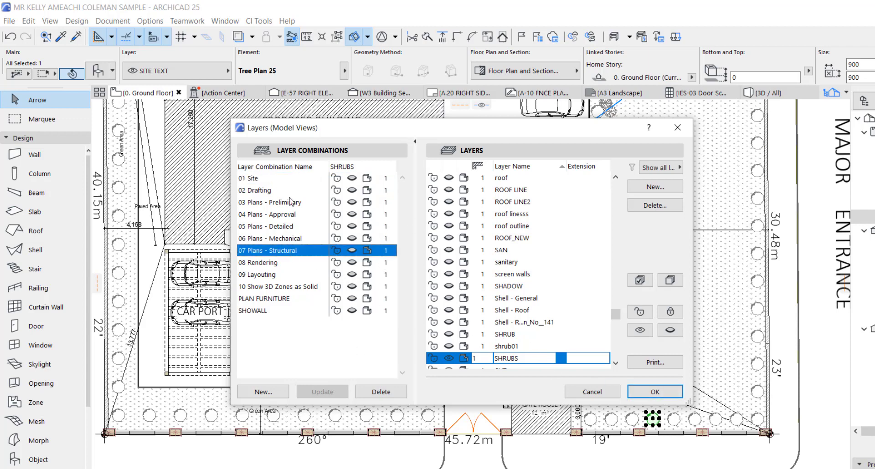
pyautogui.click(273, 178)
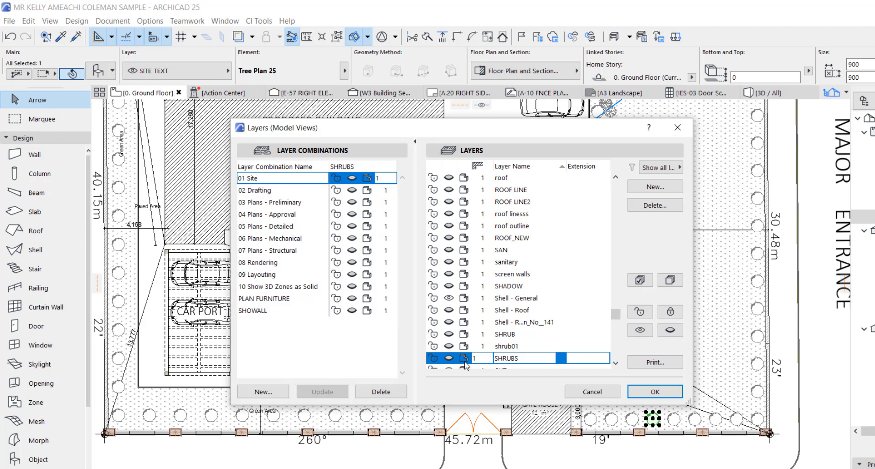
pyautogui.click(449, 359)
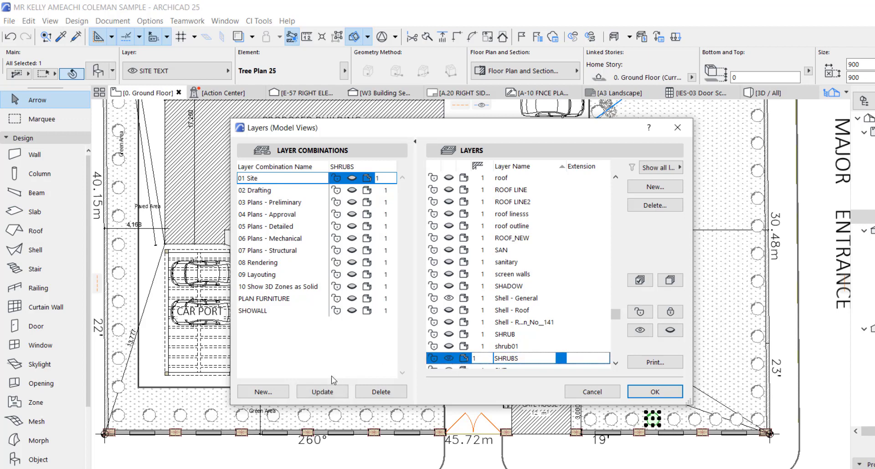
pyautogui.click(322, 392)
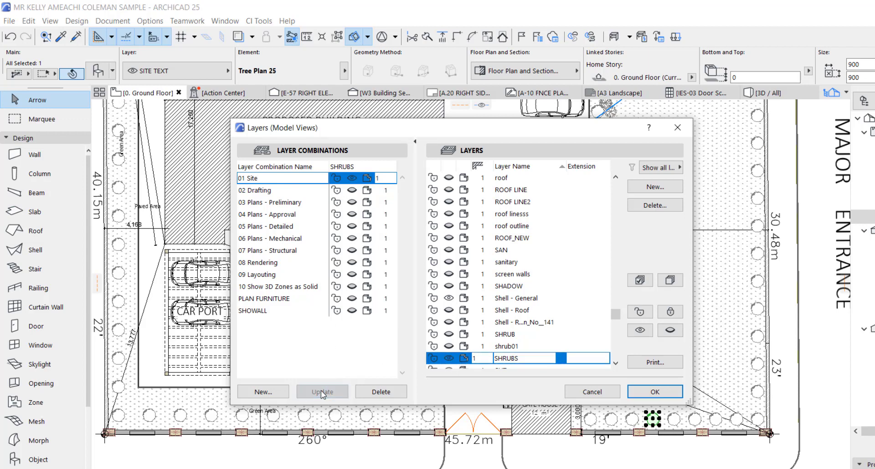
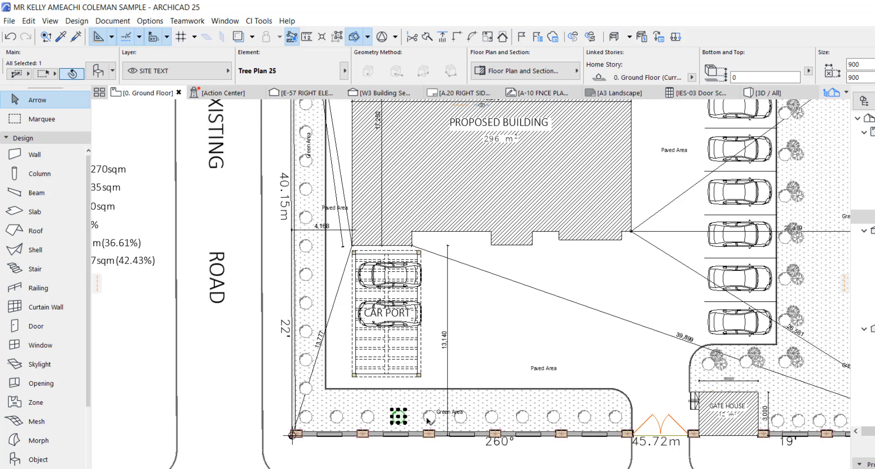
# Step: Assign the row of trees along the front fence and the two nearest trees up the 40.15 m side to the SHRUBS layer
pyautogui.keyDown('shift'); pyautogui.click(429, 418); pyautogui.keyUp('shift')
pyautogui.keyDown('shift'); pyautogui.click(460, 418); pyautogui.keyUp('shift')
pyautogui.keyDown('shift'); pyautogui.click(492, 418); pyautogui.keyUp('shift')
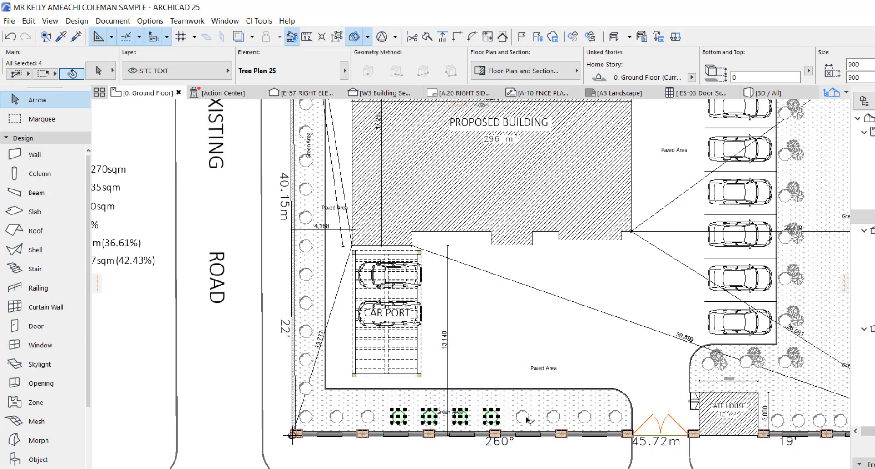
pyautogui.keyDown('shift'); pyautogui.click(522, 417); pyautogui.keyUp('shift')
pyautogui.keyDown('shift'); pyautogui.click(553, 417); pyautogui.keyUp('shift')
pyautogui.keyDown('shift'); pyautogui.click(584, 418); pyautogui.keyUp('shift')
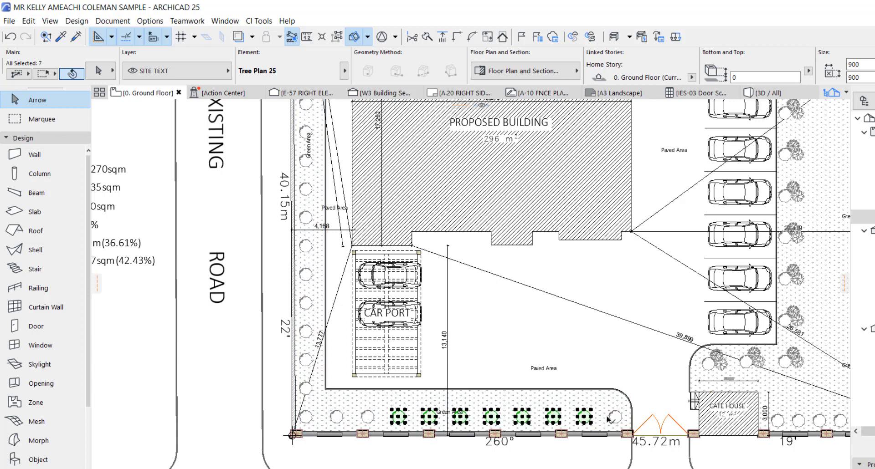
pyautogui.keyDown('shift'); pyautogui.click(614, 417); pyautogui.keyUp('shift')
pyautogui.keyDown('shift'); pyautogui.click(367, 418); pyautogui.keyUp('shift')
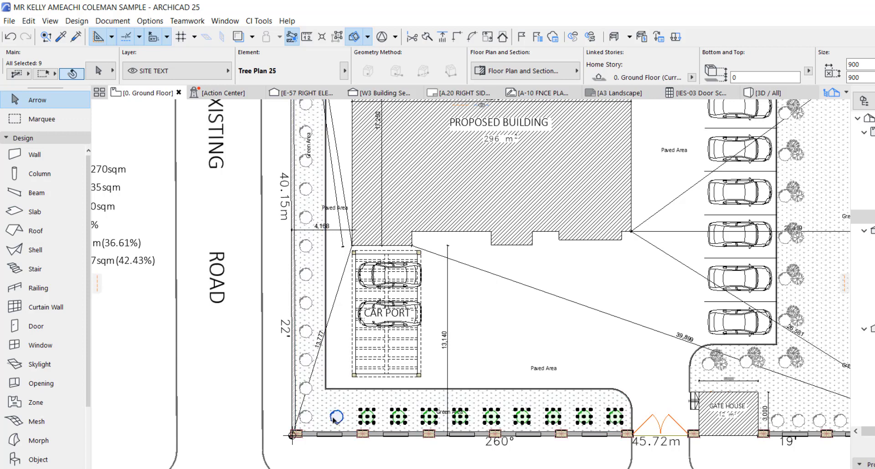
pyautogui.keyDown('shift'); pyautogui.click(336, 417); pyautogui.keyUp('shift')
pyautogui.keyDown('shift'); pyautogui.click(305, 417); pyautogui.keyUp('shift')
pyautogui.keyDown('shift'); pyautogui.click(305, 388); pyautogui.keyUp('shift')
pyautogui.keyDown('shift'); pyautogui.click(305, 360); pyautogui.keyUp('shift')
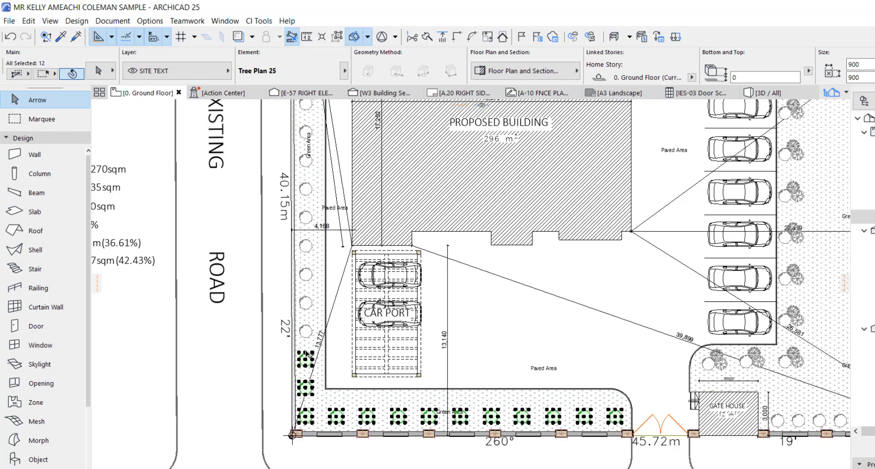
pyautogui.click(181, 74)
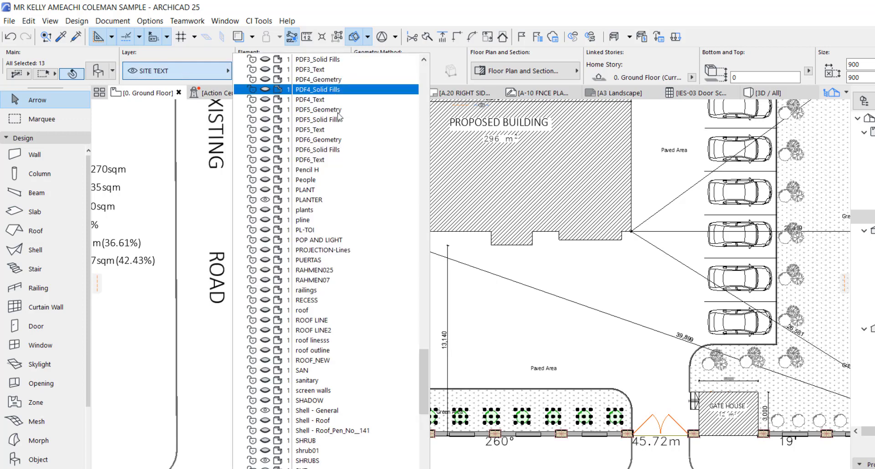
pyautogui.click(308, 461)
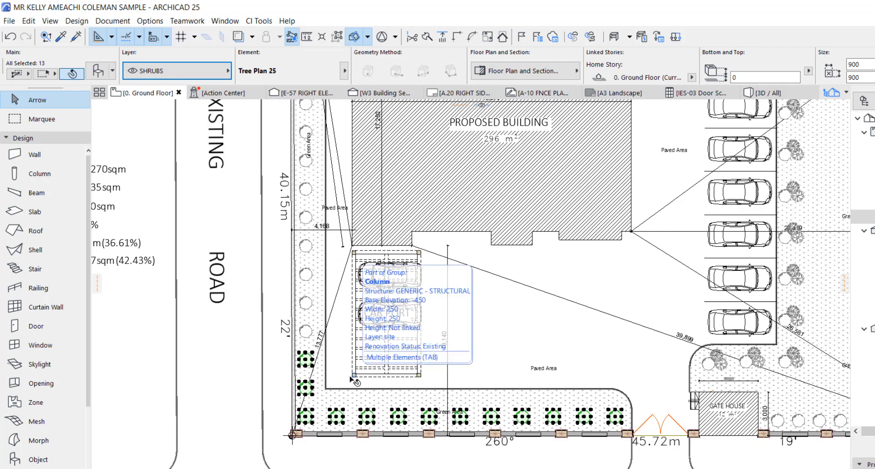
# Step: Hide the SHRUBS layer in the 01 Site layer combination, update the combination and apply it to the plan
pyautogui.scroll(-3, 364, 377)
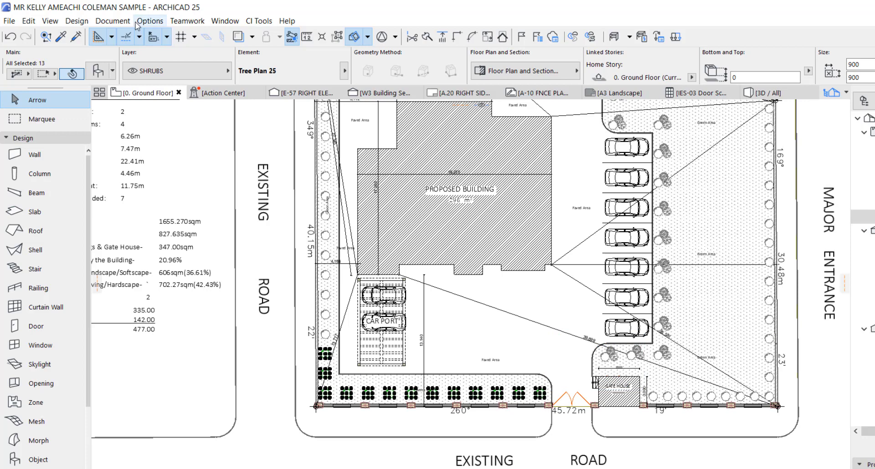
pyautogui.click(113, 21)
pyautogui.moveTo(176, 48)
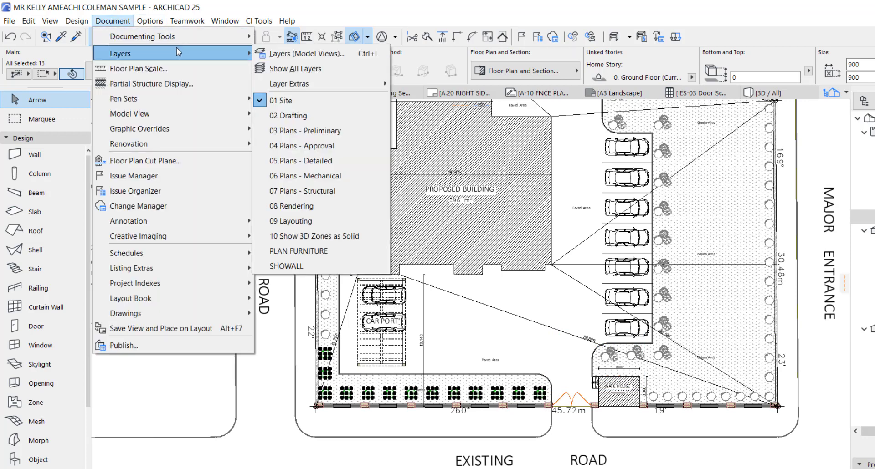
pyautogui.click(311, 50)
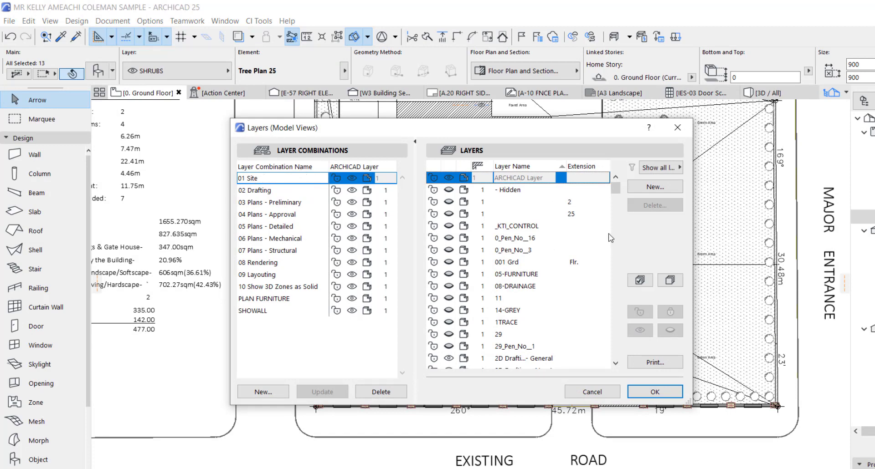
pyautogui.moveTo(616, 188); pyautogui.dragTo(617, 327)
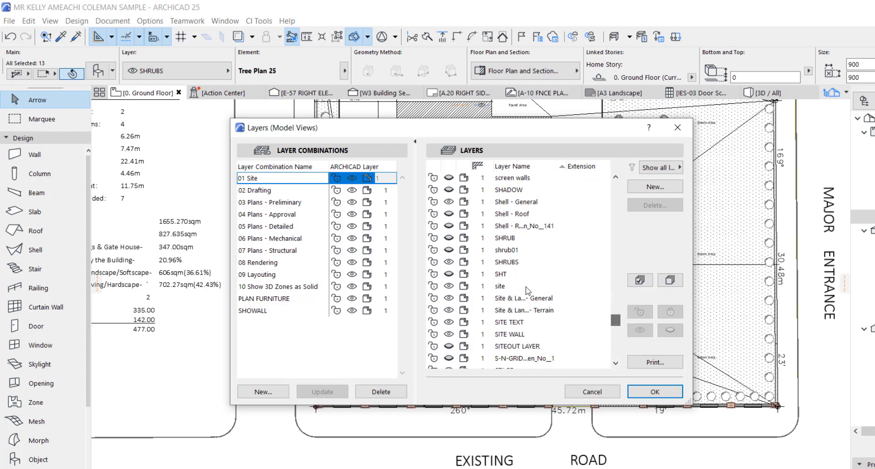
pyautogui.click(450, 263)
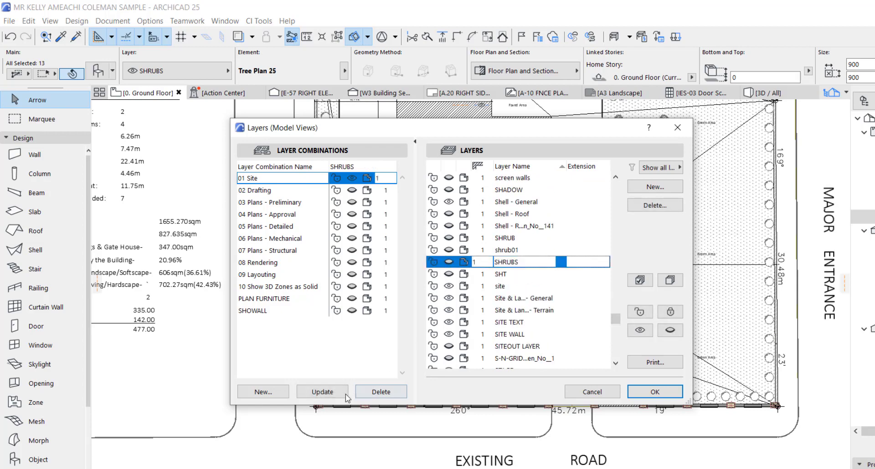
pyautogui.click(325, 392)
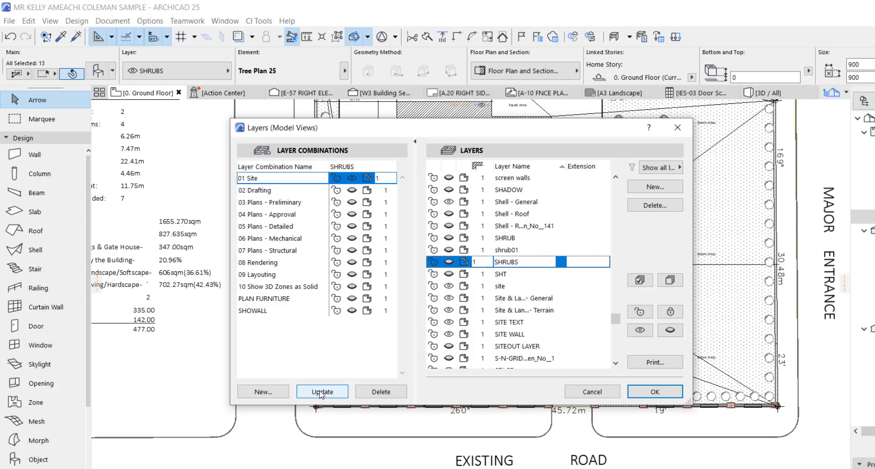
pyautogui.click(646, 395)
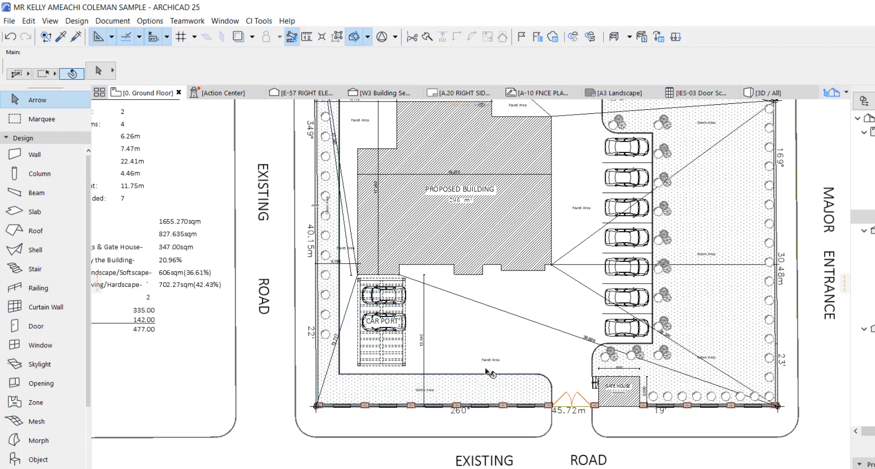
# Step: Check the layer of the parked car nearest the gate house, and hide the CAR layer in the updated 01 Site combination
pyautogui.click(600, 354)
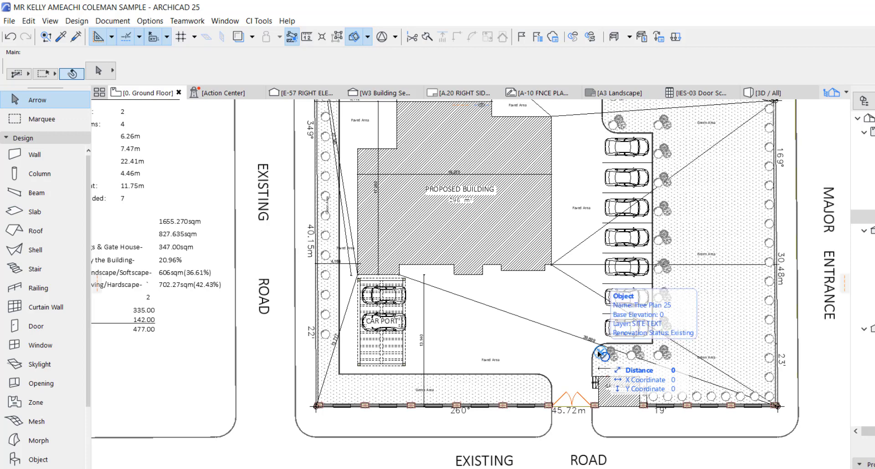
pyautogui.click(626, 325)
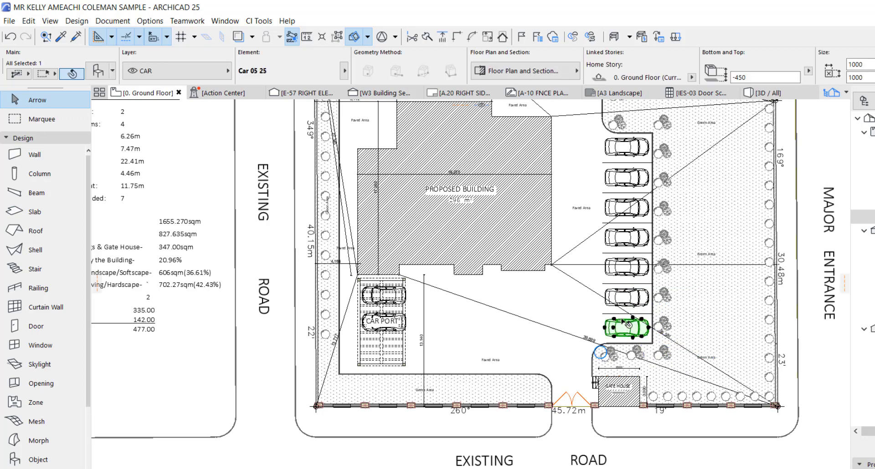
pyautogui.click(114, 20)
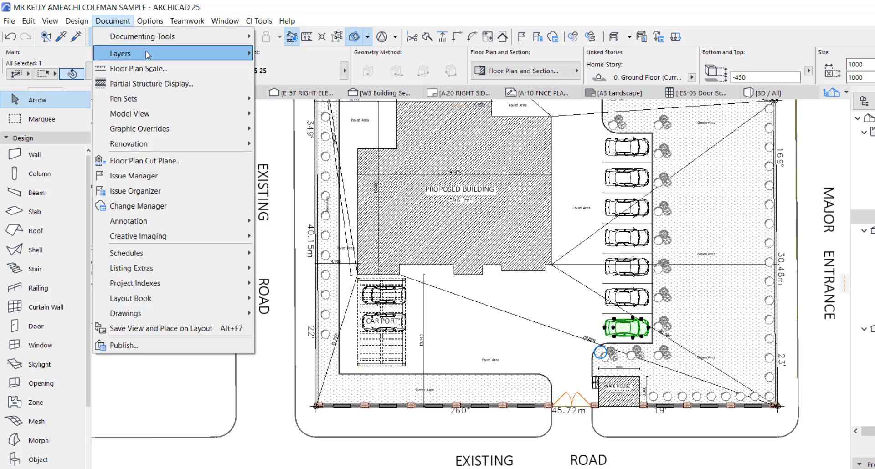
pyautogui.moveTo(147, 56)
pyautogui.click(306, 53)
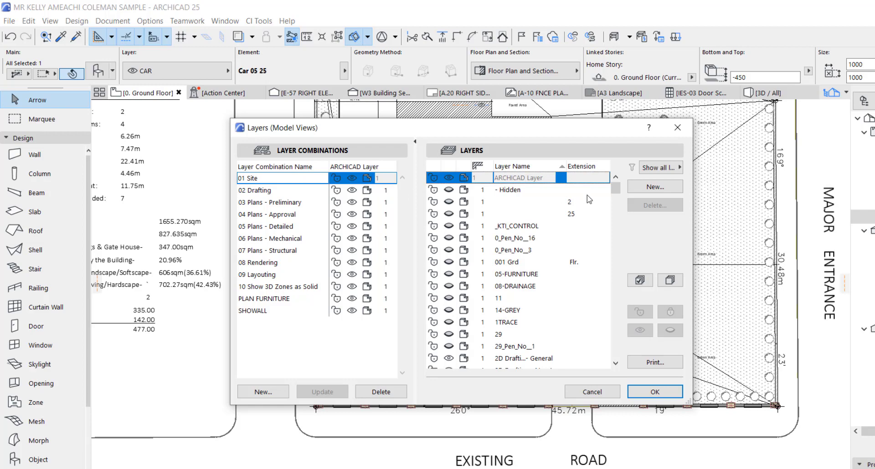
pyautogui.moveTo(616, 192); pyautogui.dragTo(620, 231)
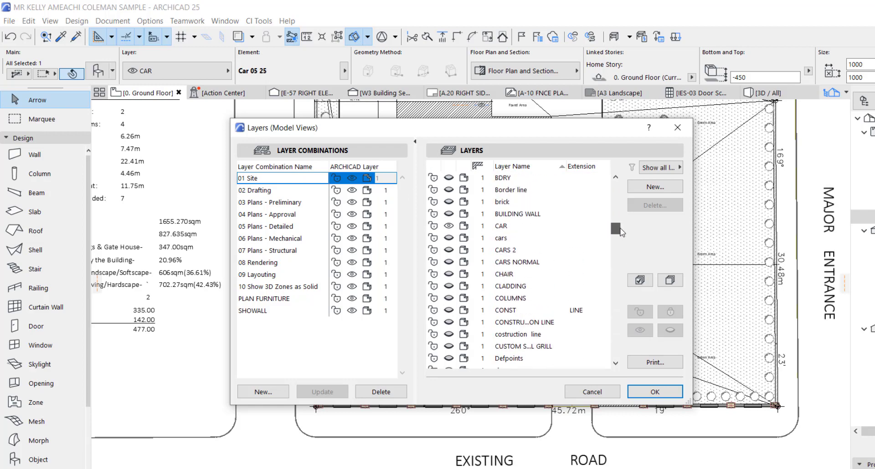
pyautogui.click(450, 227)
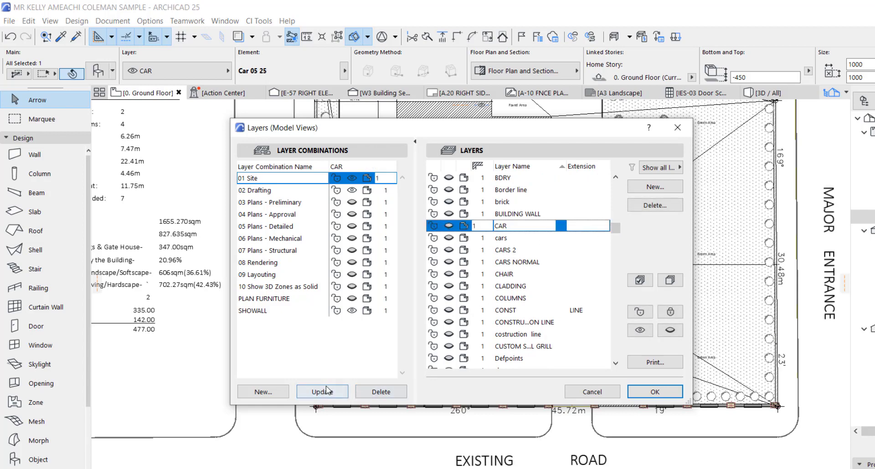
pyautogui.click(321, 393)
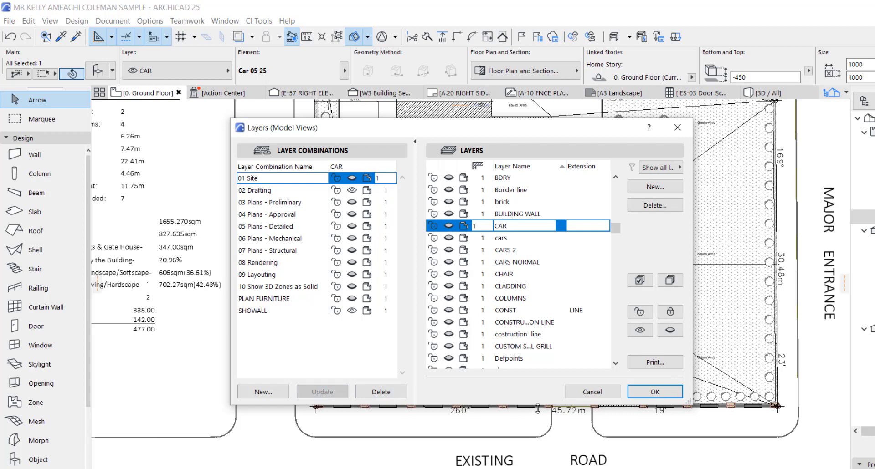
pyautogui.click(647, 393)
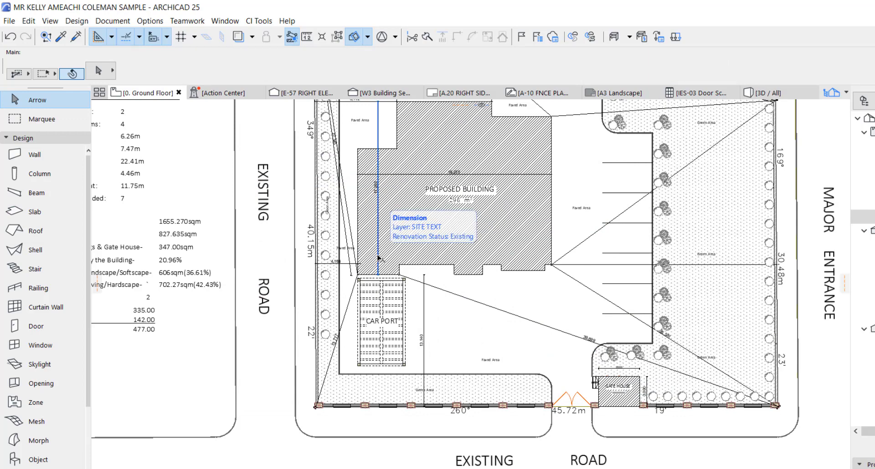
pyautogui.moveTo(501, 322); pyautogui.dragTo(439, 360, button='middle')
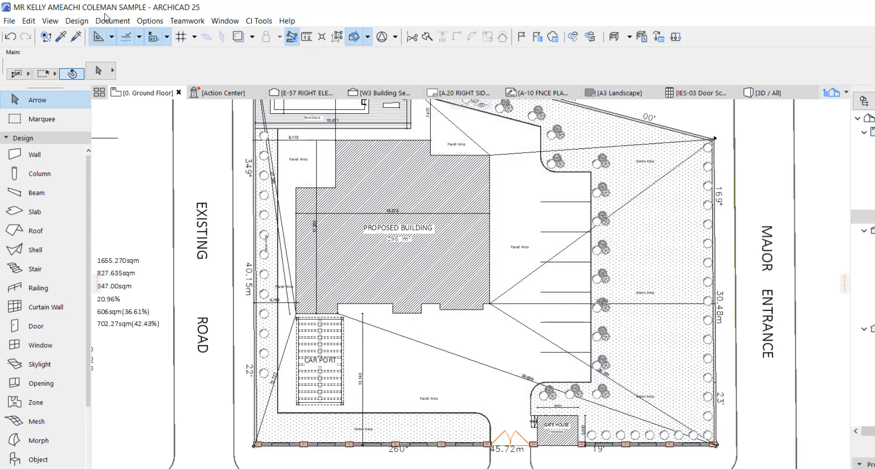
# Step: Make the CAR and SHRUBS layers visible in the 01 Site layer combination, update the combination and apply it to the plan
pyautogui.click(112, 21)
pyautogui.moveTo(181, 54)
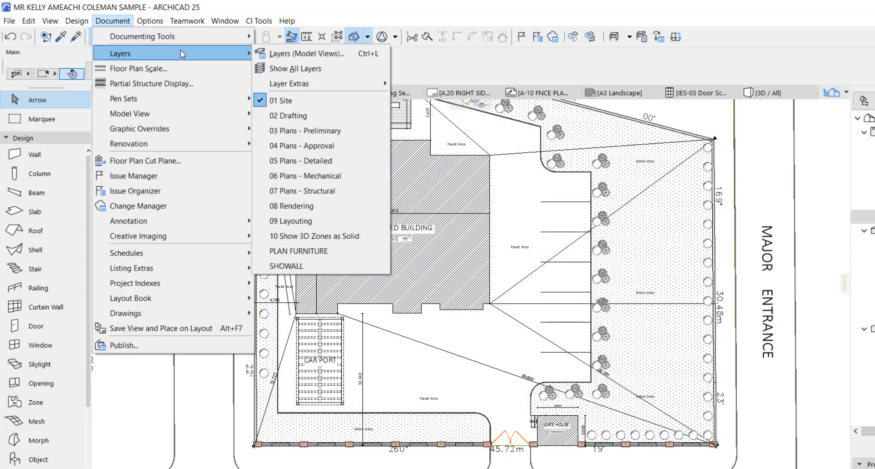
pyautogui.click(304, 54)
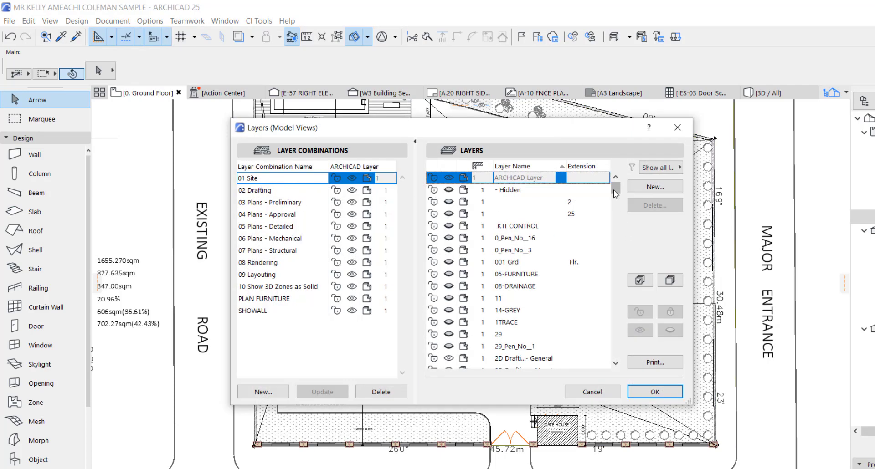
pyautogui.moveTo(615, 189); pyautogui.dragTo(613, 230)
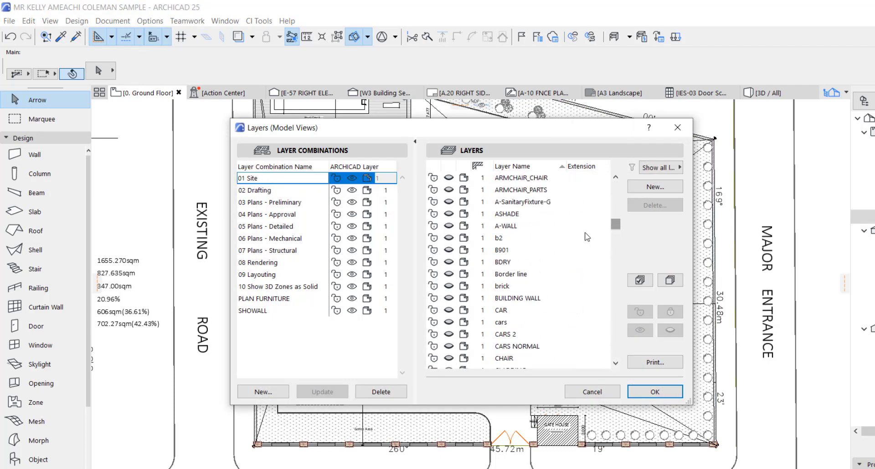
pyautogui.click(450, 311)
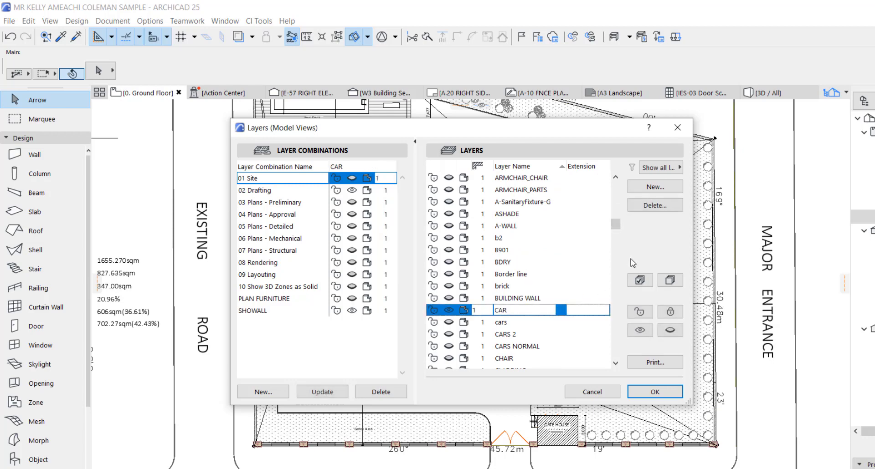
pyautogui.moveTo(616, 228); pyautogui.dragTo(613, 320)
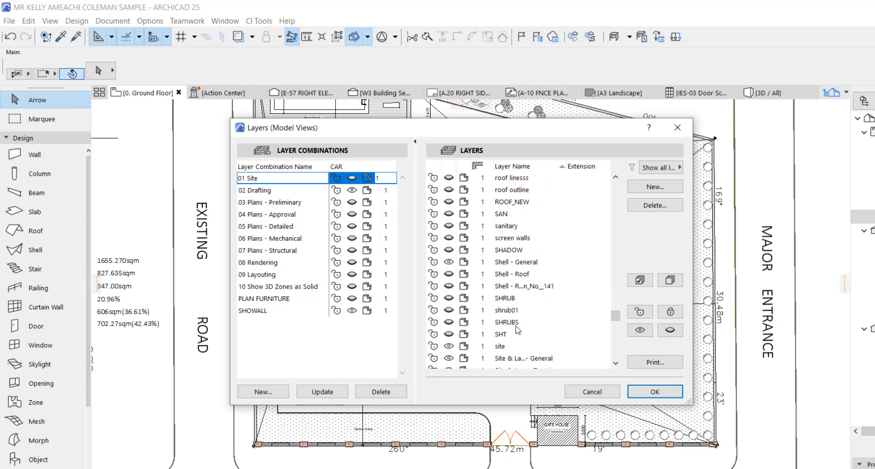
pyautogui.click(456, 323)
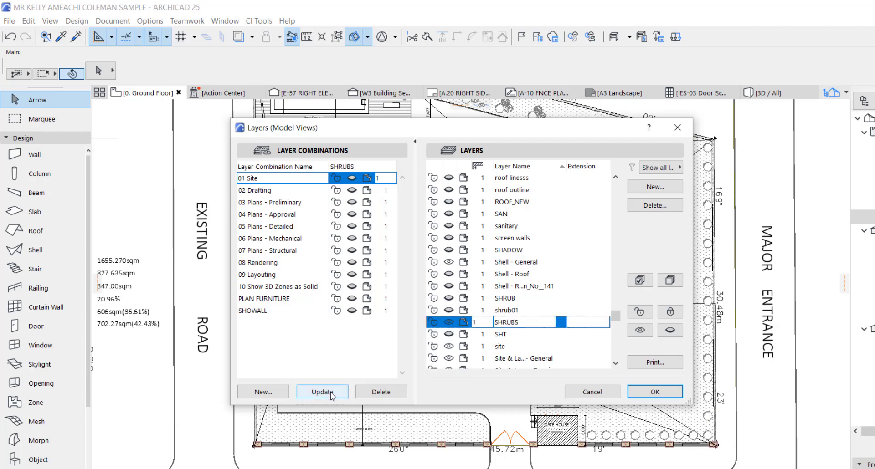
pyautogui.click(651, 391)
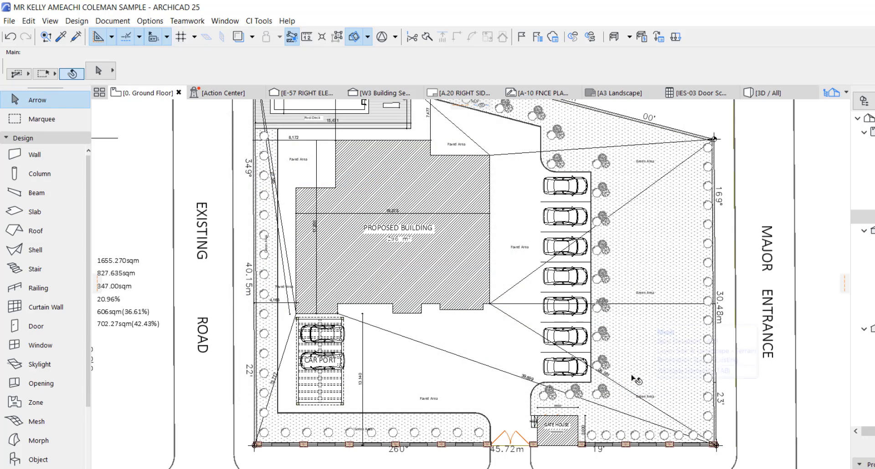
# Step: Check the assigned layer of individual trees along the front fence and up the 40.15 m side
pyautogui.scroll(3, 263, 432)
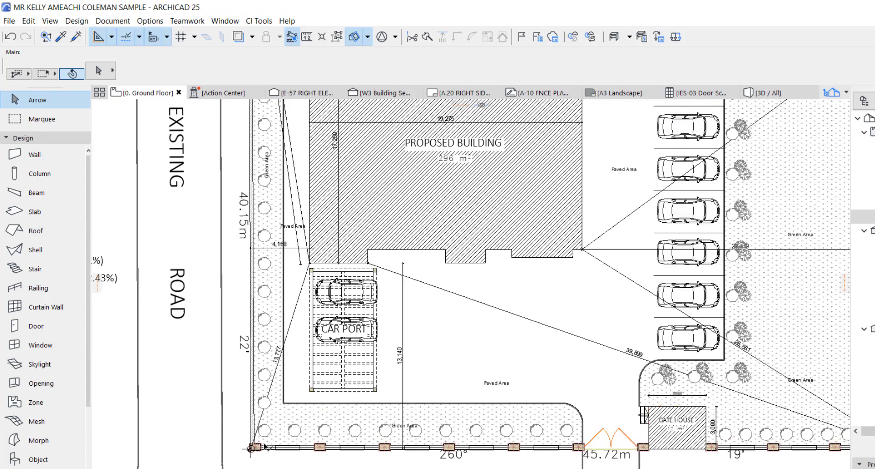
pyautogui.click(269, 436)
pyautogui.click(329, 435)
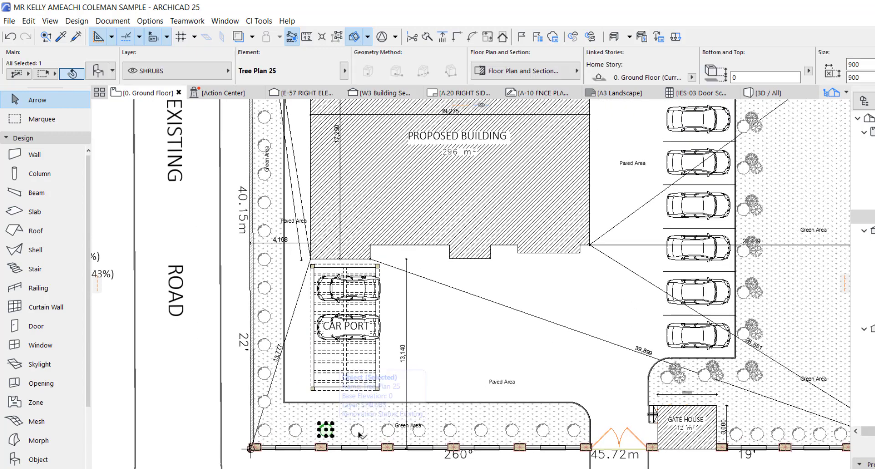
pyautogui.click(360, 435)
pyautogui.click(389, 435)
pyautogui.click(419, 433)
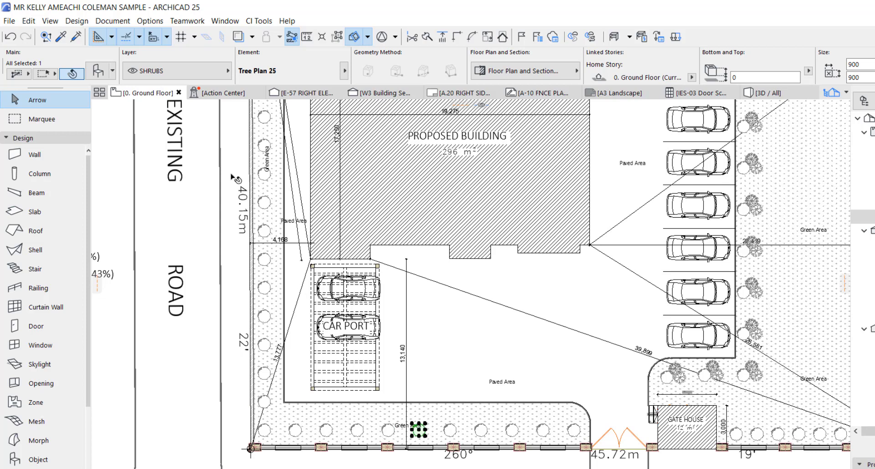
pyautogui.click(267, 348)
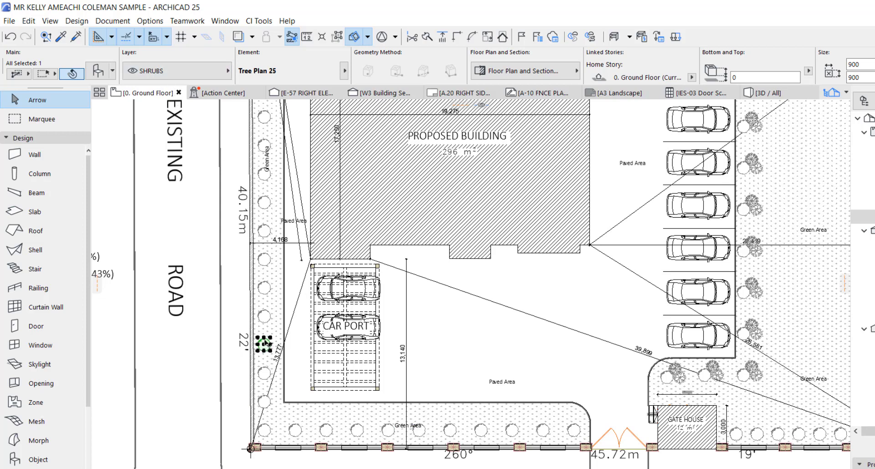
pyautogui.click(266, 319)
pyautogui.click(267, 264)
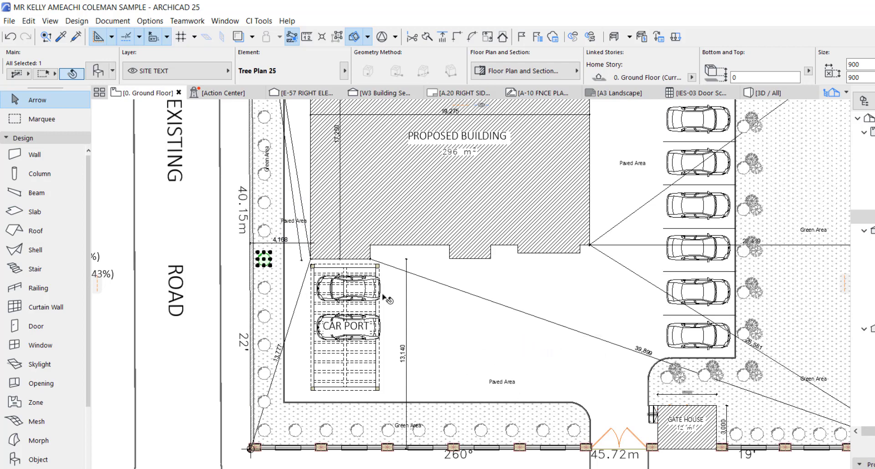
# Step: Hide the SITE TEXT layer in the 01 Site layer combination, update the combination and apply it to the plan
pyautogui.scroll(-1, 381, 308)
pyautogui.scroll(-2, 415, 274)
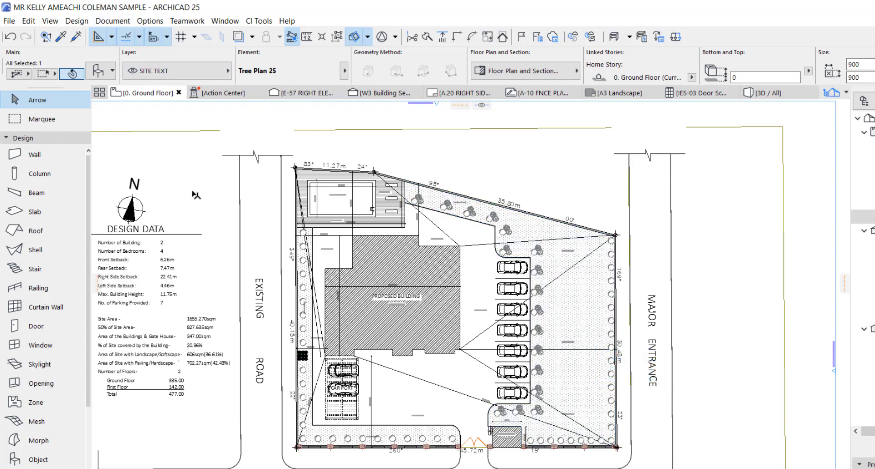
pyautogui.click(113, 21)
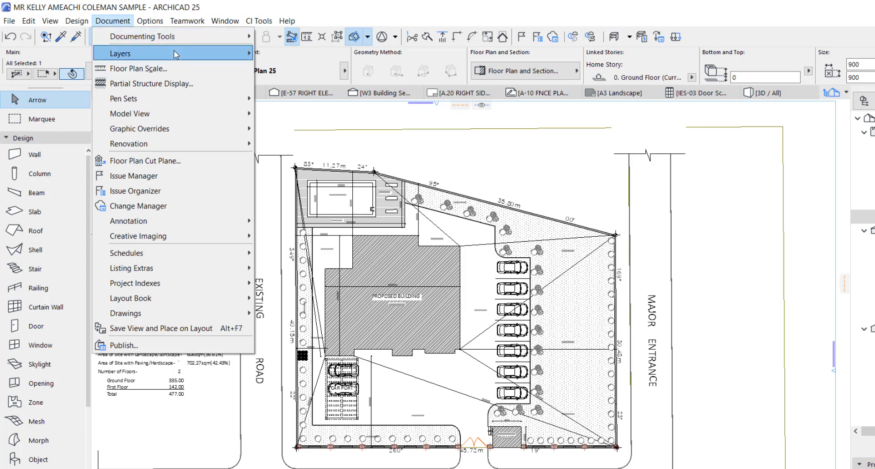
pyautogui.moveTo(174, 51)
pyautogui.click(297, 54)
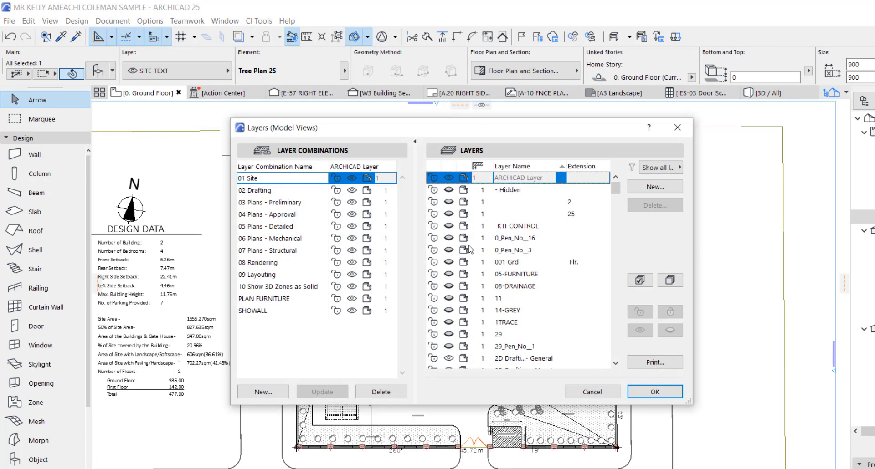
pyautogui.moveTo(615, 190); pyautogui.dragTo(616, 323)
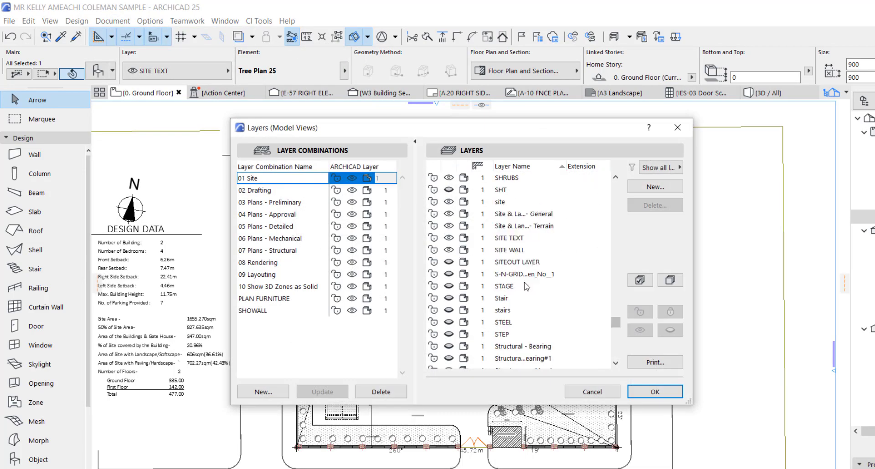
pyautogui.click(454, 238)
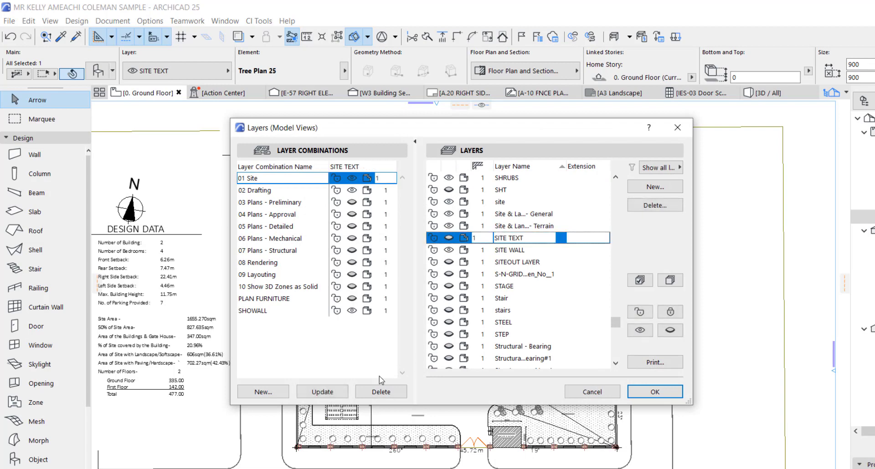
pyautogui.click(322, 392)
pyautogui.click(646, 392)
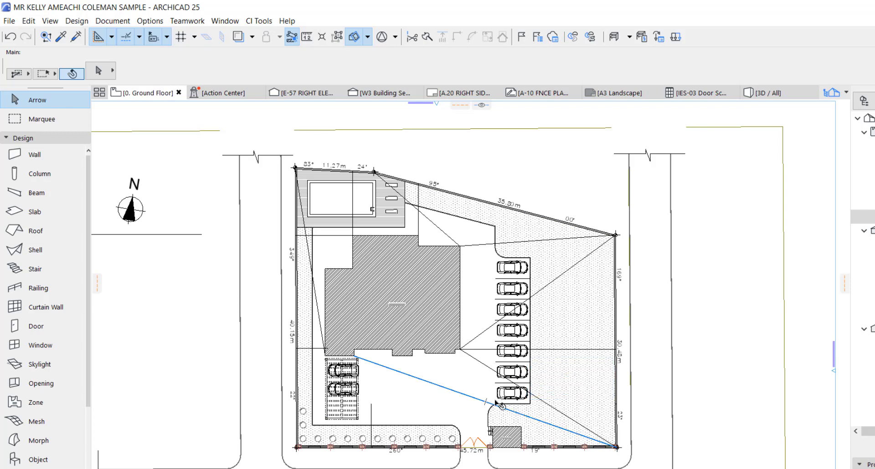
# Step: Make the SITE TEXT layer visible in the 01 Site layer combination, update the combination and apply it to the plan
pyautogui.moveTo(500, 404)
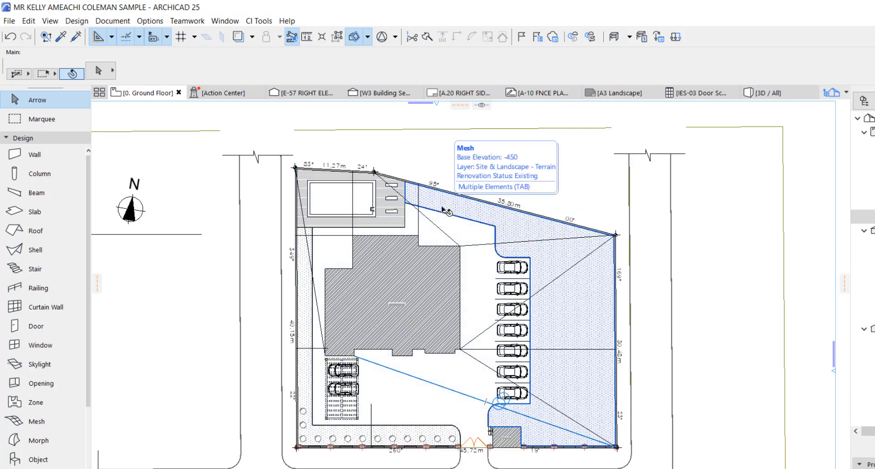
pyautogui.click(112, 21)
pyautogui.moveTo(161, 53)
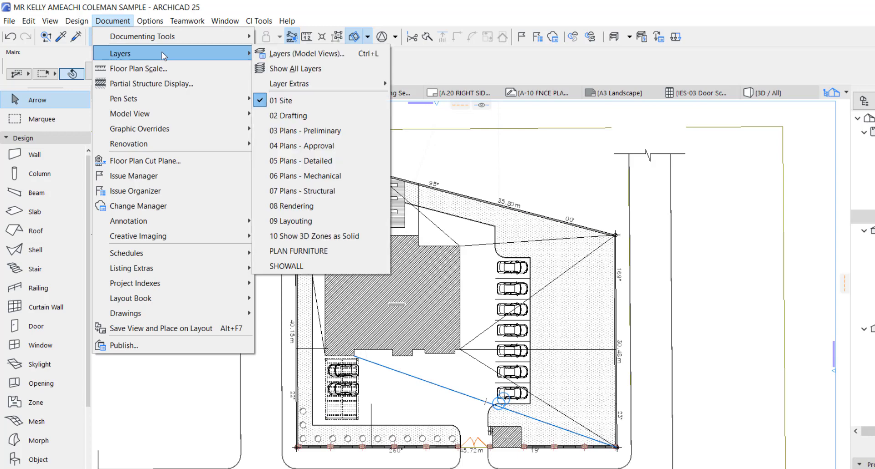
pyautogui.click(330, 57)
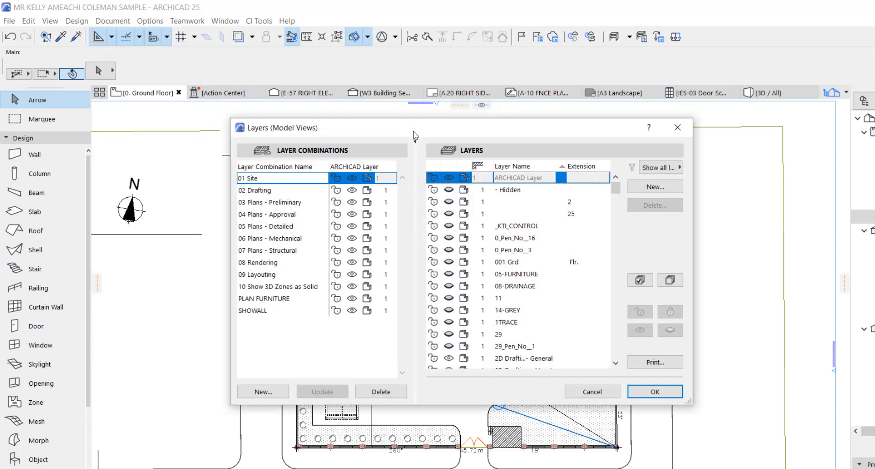
pyautogui.moveTo(615, 188); pyautogui.dragTo(616, 321)
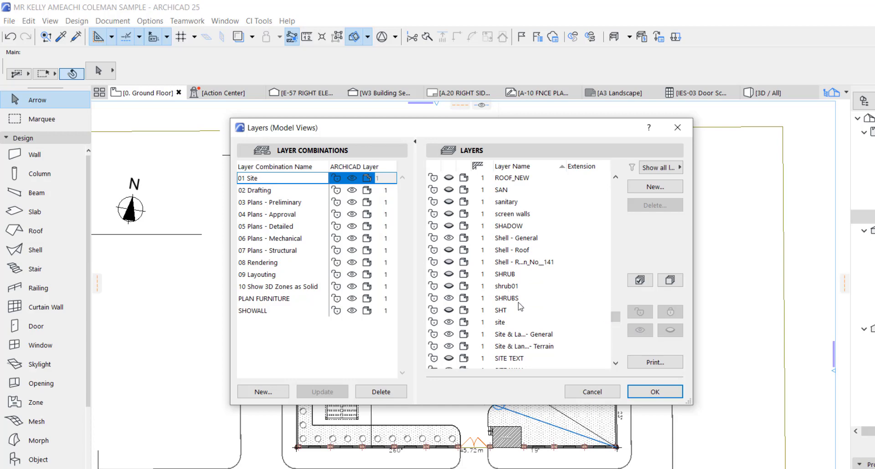
pyautogui.scroll(-1, 521, 312)
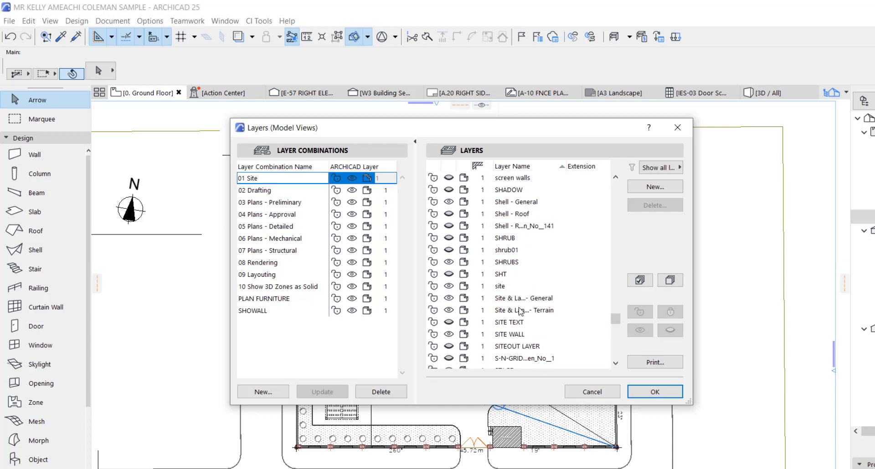
pyautogui.click(452, 325)
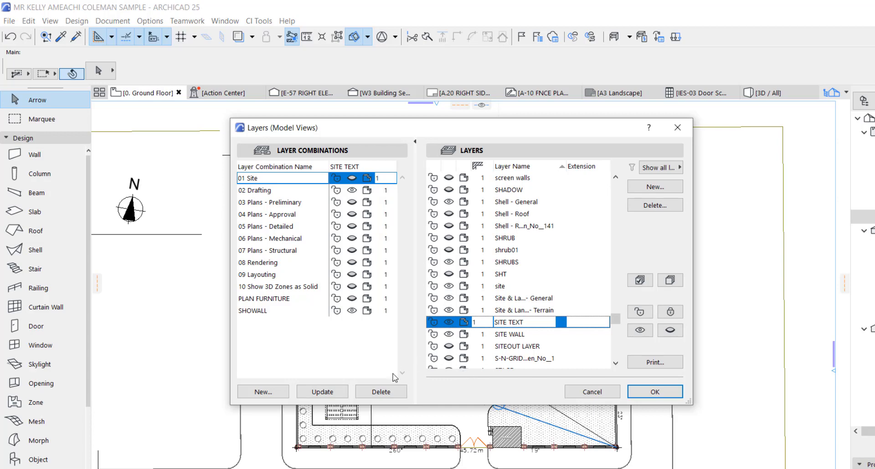
pyautogui.click(322, 392)
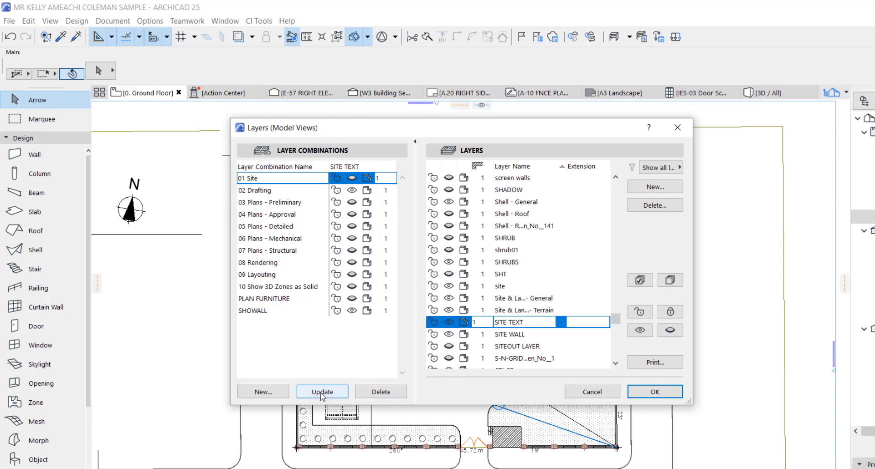
pyautogui.click(655, 392)
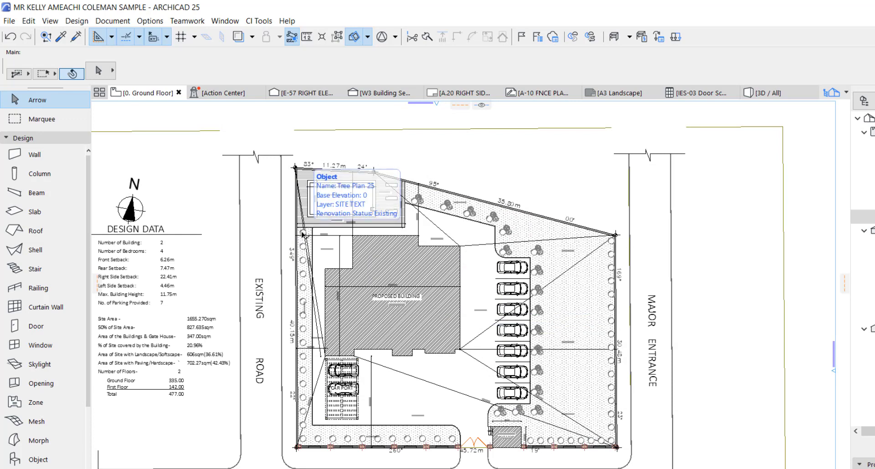
# Step: Assign the SITE TEXT trees along the 40.15 m side, from the pool down past the car port, to the SHRUBS layer
pyautogui.click(304, 251)
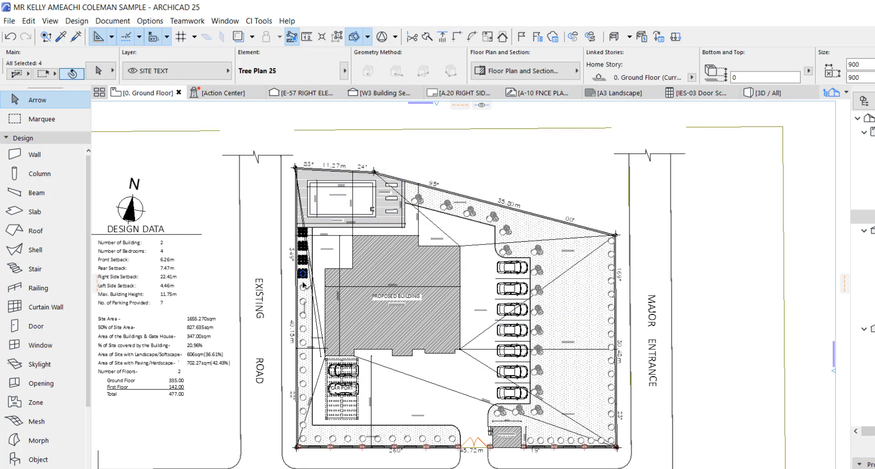
pyautogui.keyDown('shift'); pyautogui.moveTo(304, 304); pyautogui.dragTo(304, 398); pyautogui.keyUp('shift')
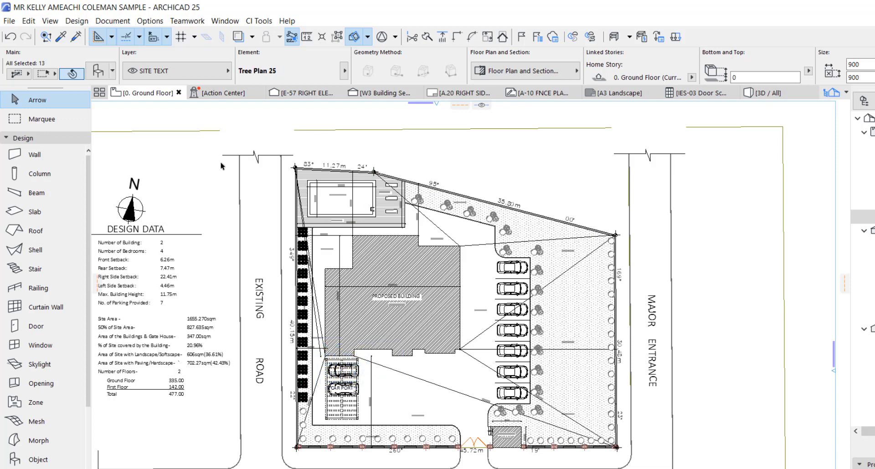
pyautogui.click(175, 71)
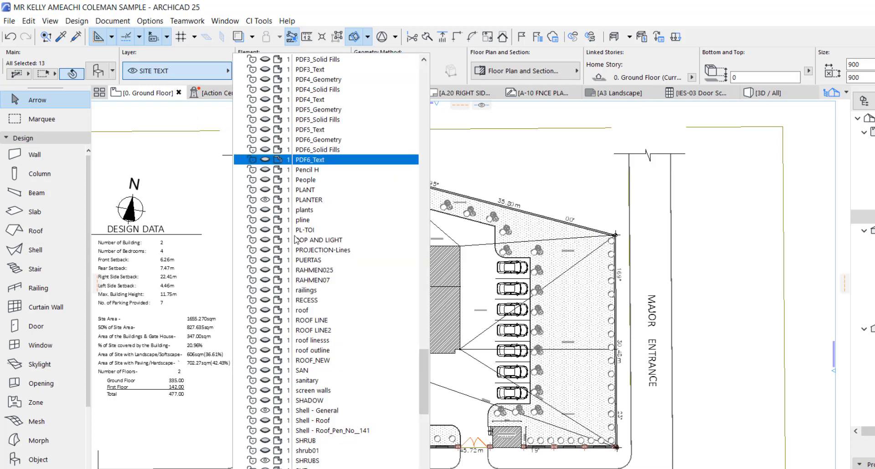
pyautogui.click(308, 461)
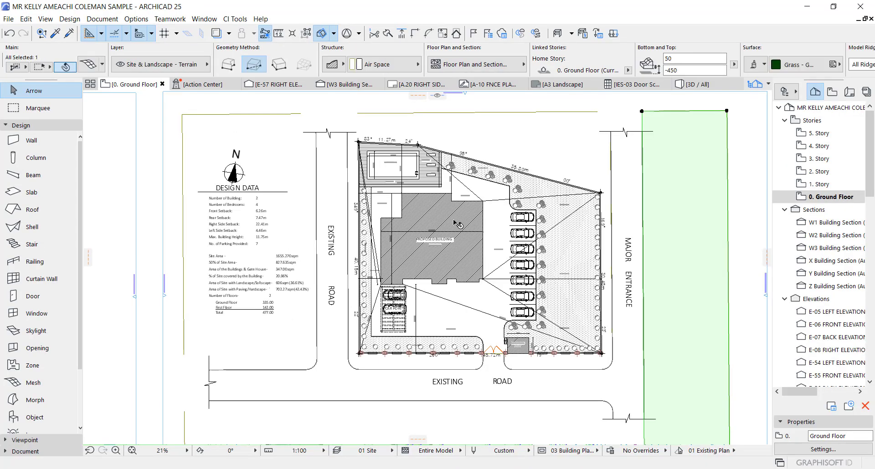
# Step: Deselect the terrain mesh beside the major entrance road
pyautogui.scroll(-3, 688, 170)
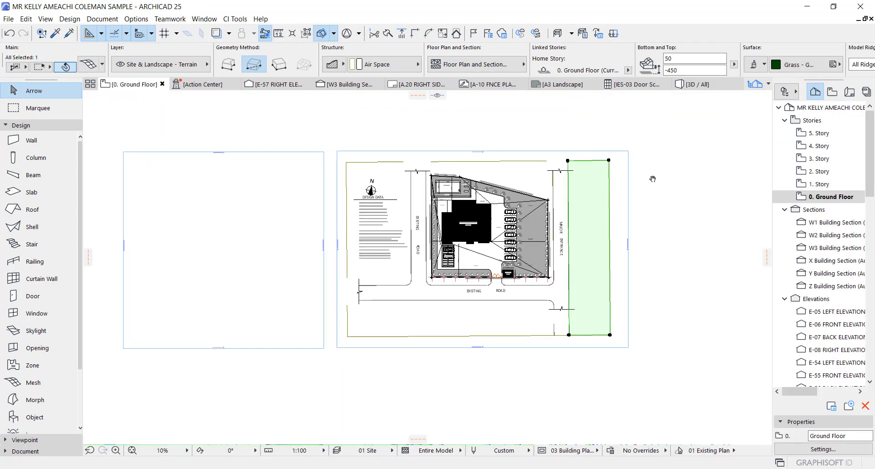
pyautogui.scroll(1, 550, 257)
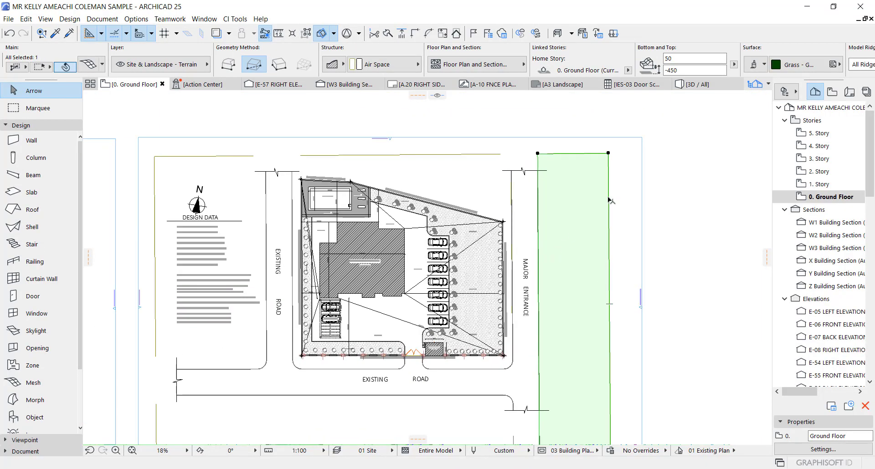
pyautogui.click(664, 186)
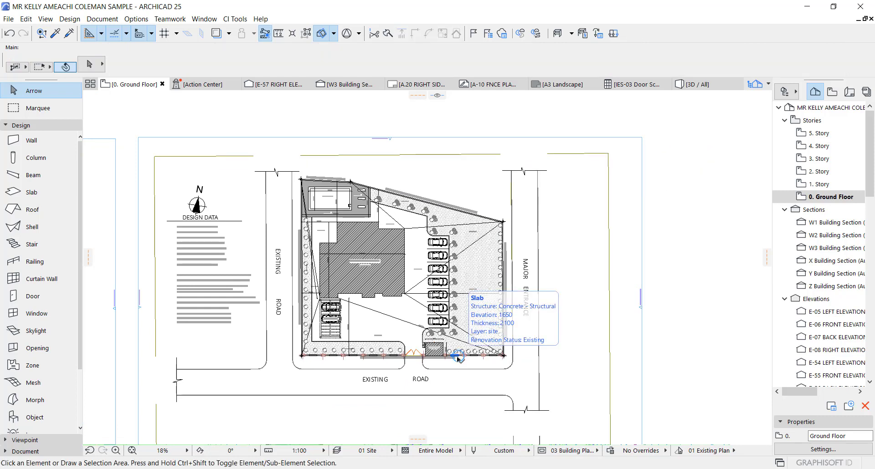
pyautogui.moveTo(458, 359); pyautogui.dragTo(458, 359)
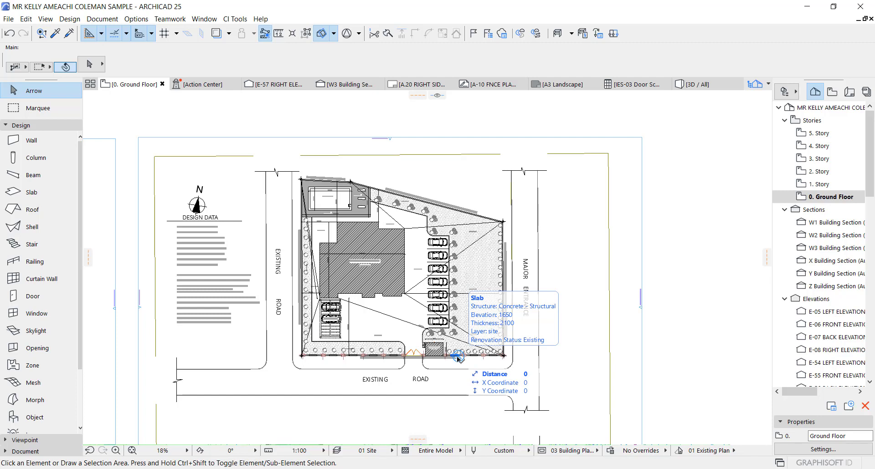
# Step: Open the Wall default settings, browse the layers available for new walls and leave without changing anything
pyautogui.click(60, 142)
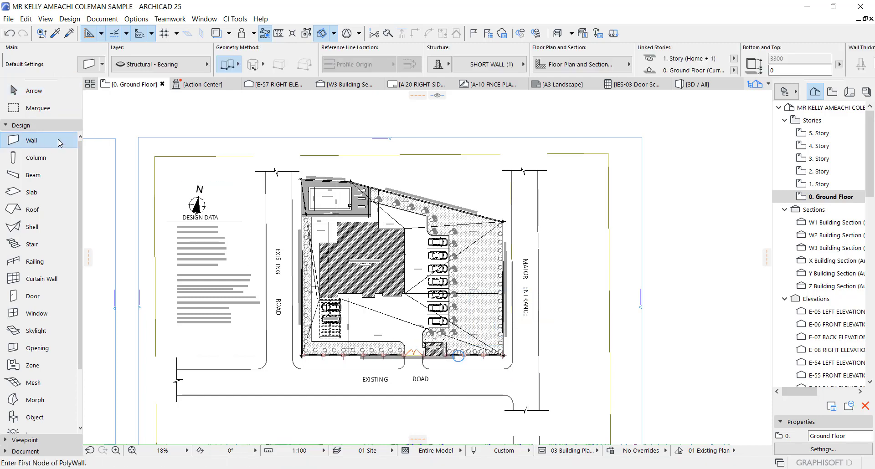
pyautogui.click(89, 65)
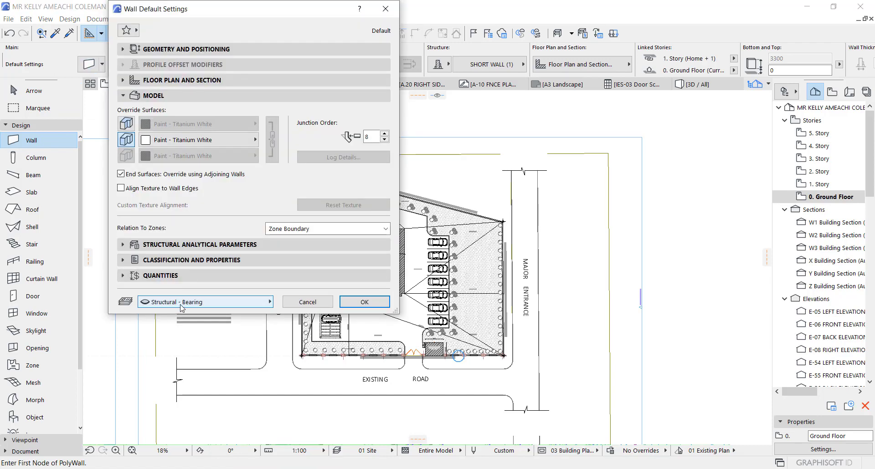
pyautogui.click(182, 302)
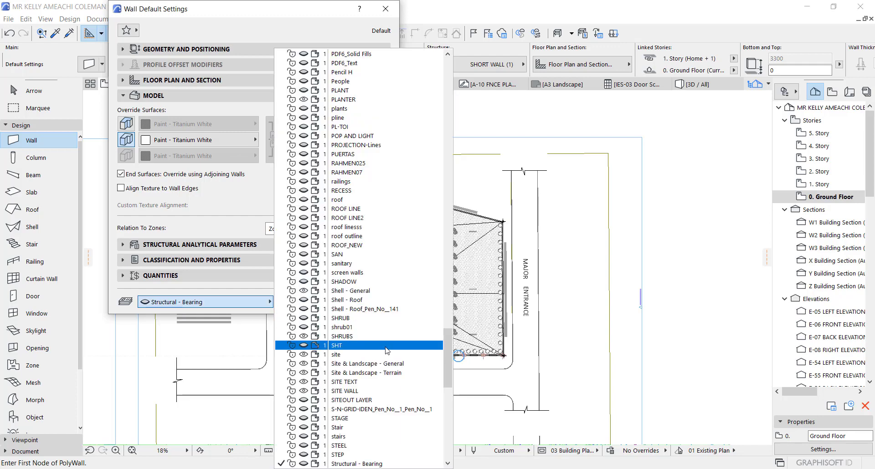
pyautogui.scroll(-14, 360, 378)
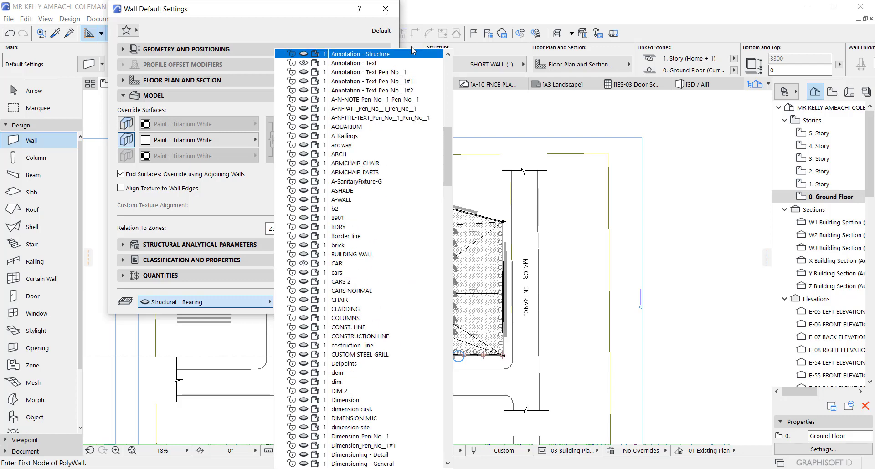
pyautogui.press('Escape')
pyautogui.press('Escape')
pyautogui.press('w')
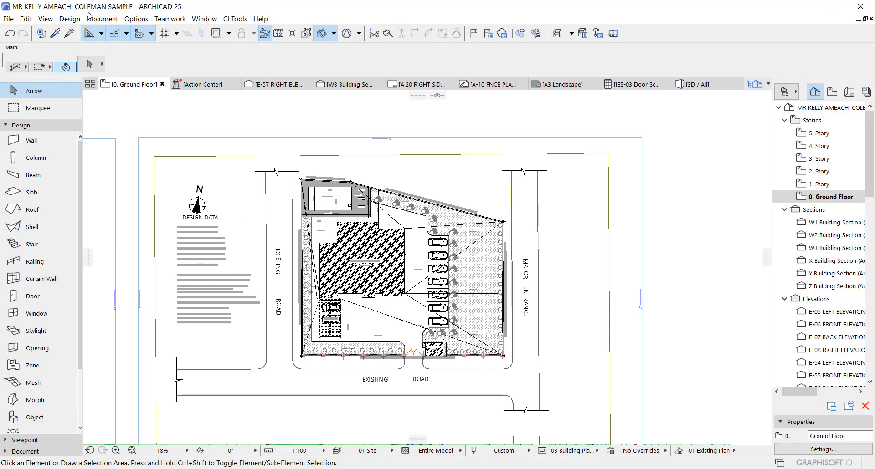
# Step: Apply the 04 Plans - Approval layer combination to the ground floor plan
pyautogui.click(136, 19)
pyautogui.moveTo(102, 19)
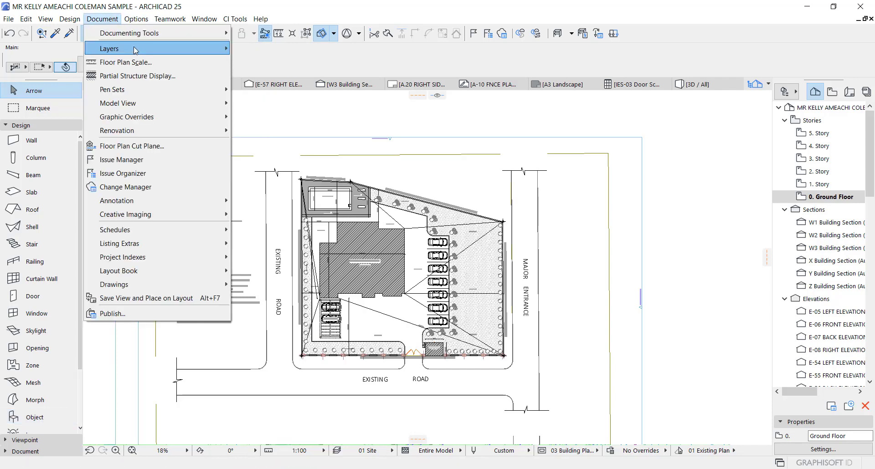
pyautogui.press('Escape')
pyautogui.press('Escape')
pyautogui.scroll(8, 369, 196)
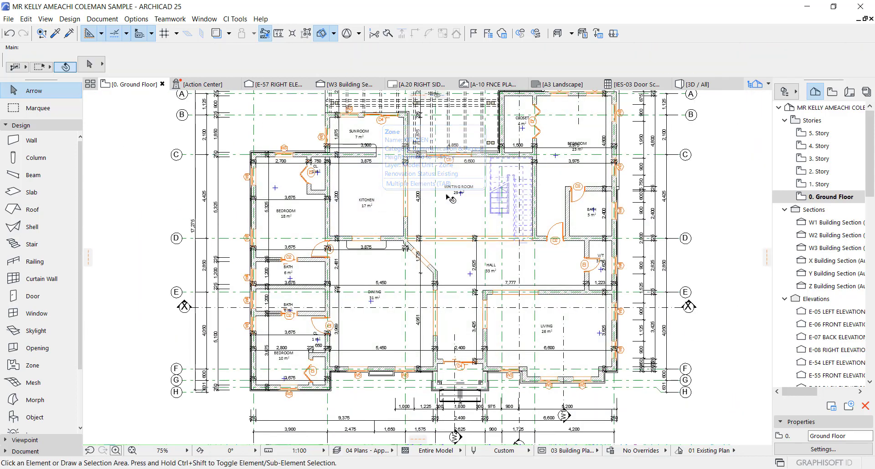
# Step: Check the assigned layer of the KITCHEN and BEDROOM zones and the active layer combination
pyautogui.click(370, 203)
pyautogui.scroll(4, 370, 203)
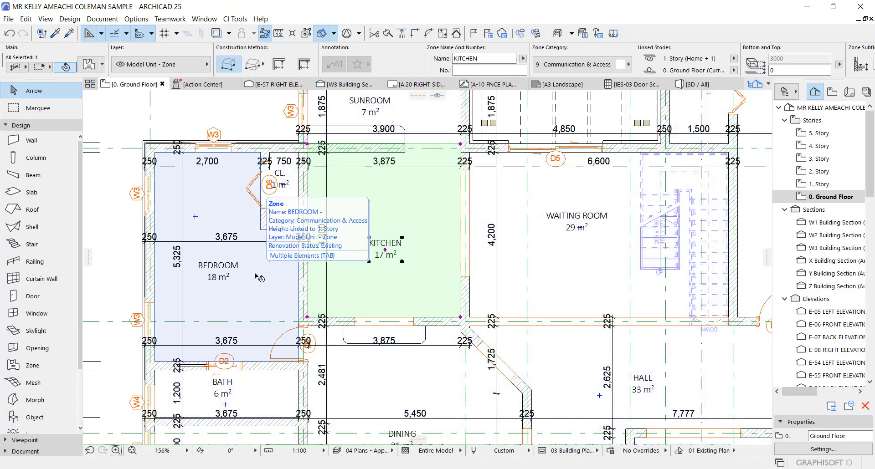
pyautogui.click(258, 278)
pyautogui.scroll(-4, 258, 278)
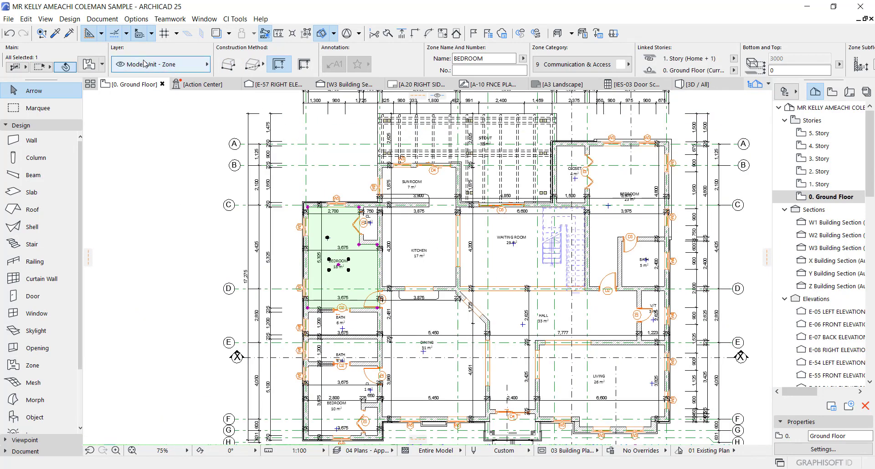
pyautogui.click(102, 19)
pyautogui.moveTo(132, 49)
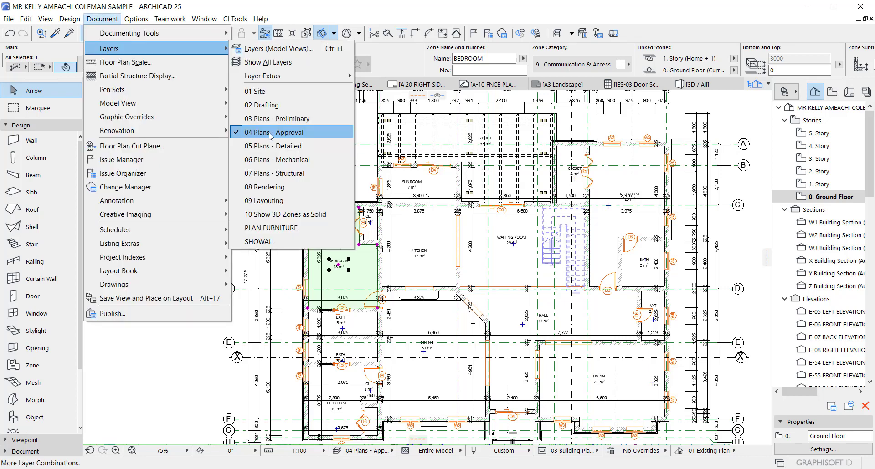
pyautogui.click(180, 365)
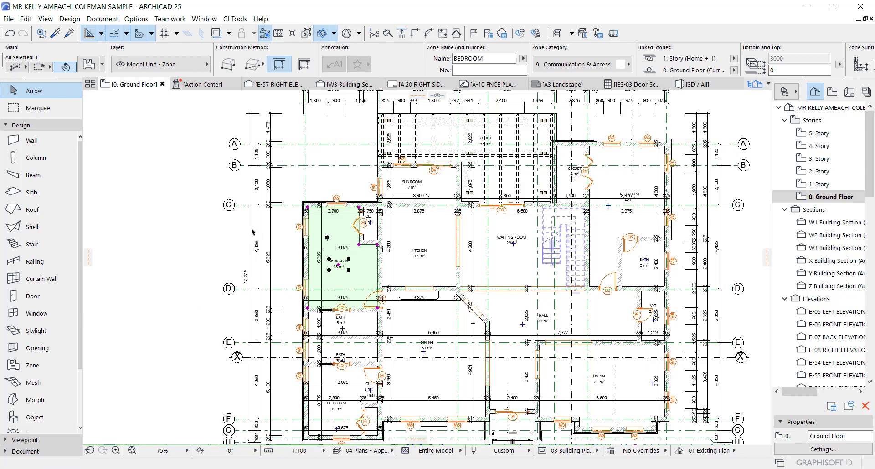
# Step: Check the assigned layer of the vertical dimension chain beside the bedrooms and the active layer combination
pyautogui.click(272, 228)
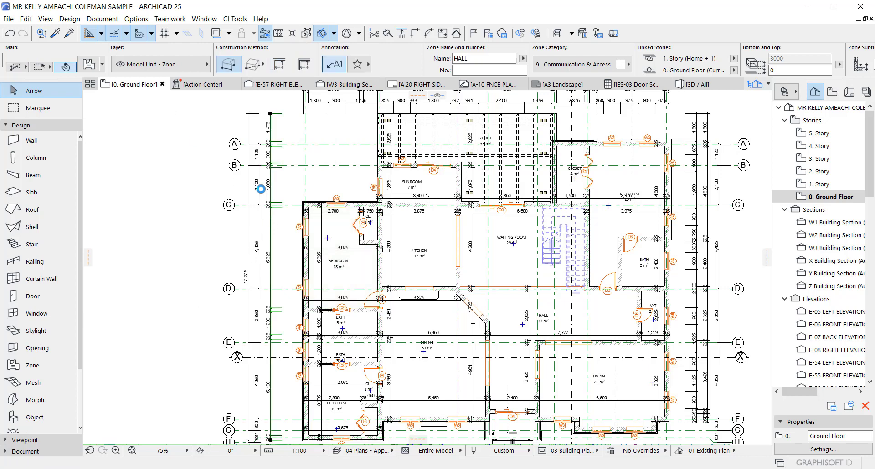
pyautogui.click(270, 235)
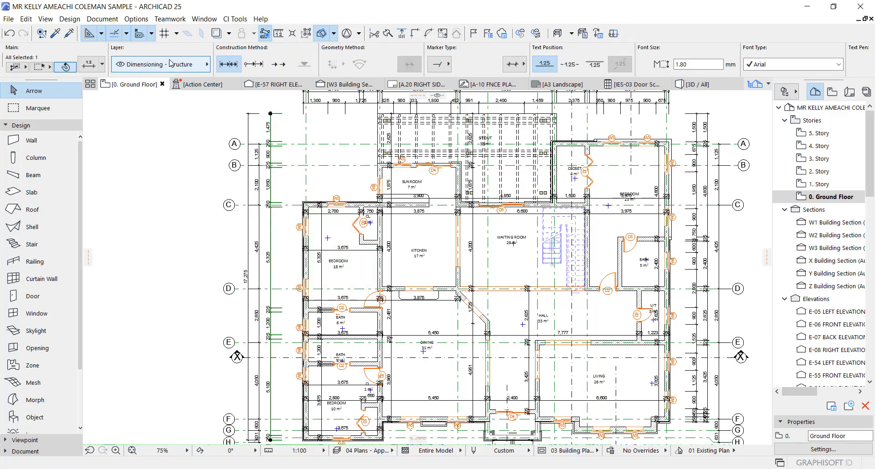
pyautogui.click(102, 19)
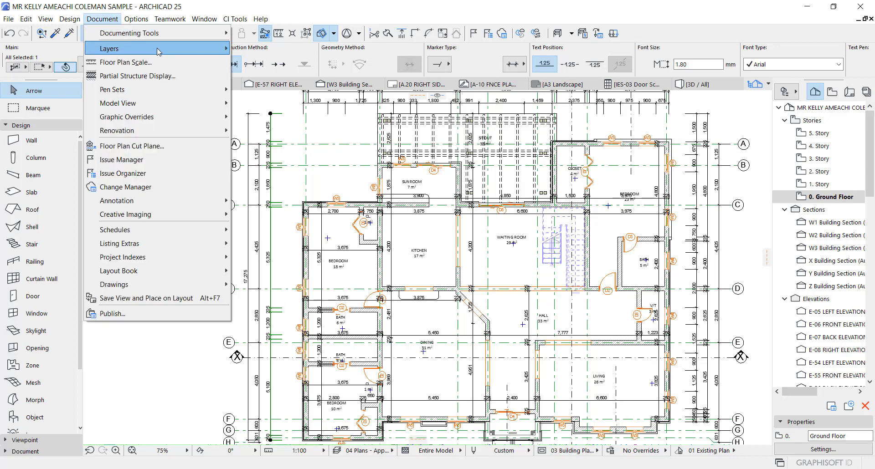
pyautogui.moveTo(155, 50)
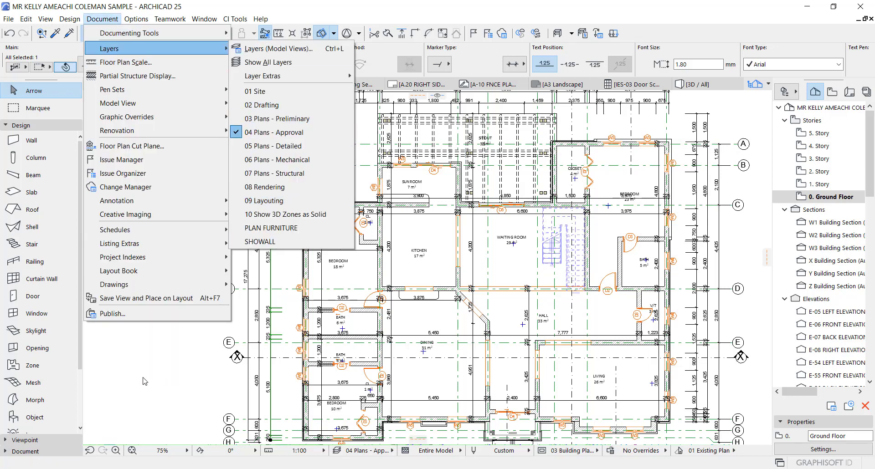
pyautogui.click(230, 355)
pyautogui.scroll(-2, 237, 347)
pyautogui.scroll(-1, 298, 290)
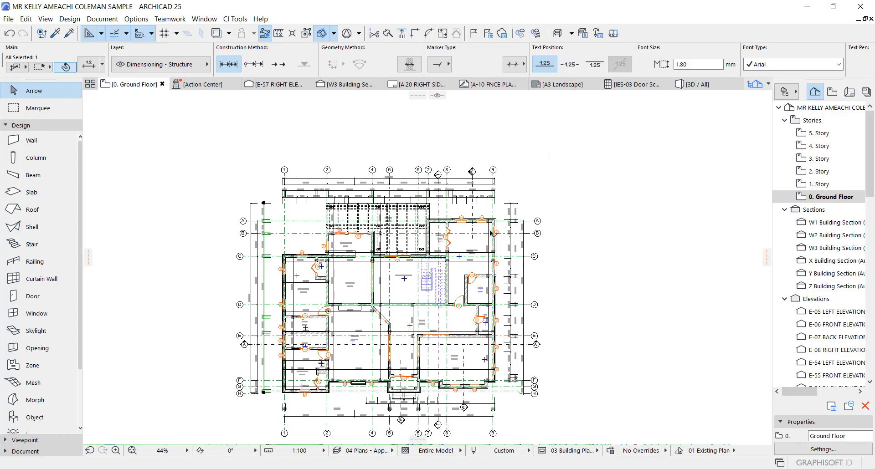
pyautogui.scroll(-1, 538, 208)
pyautogui.scroll(1, 462, 195)
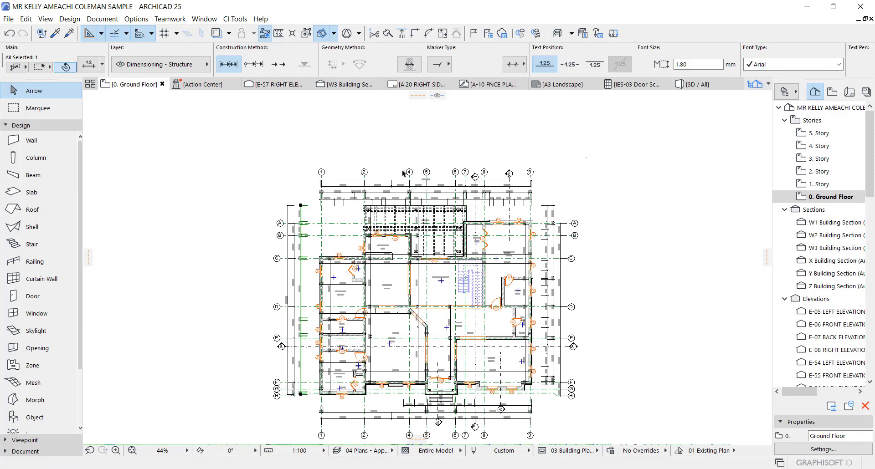
# Step: Apply the PLAN FURNITURE layer combination to the ground floor plan
pyautogui.moveTo(245, 84)
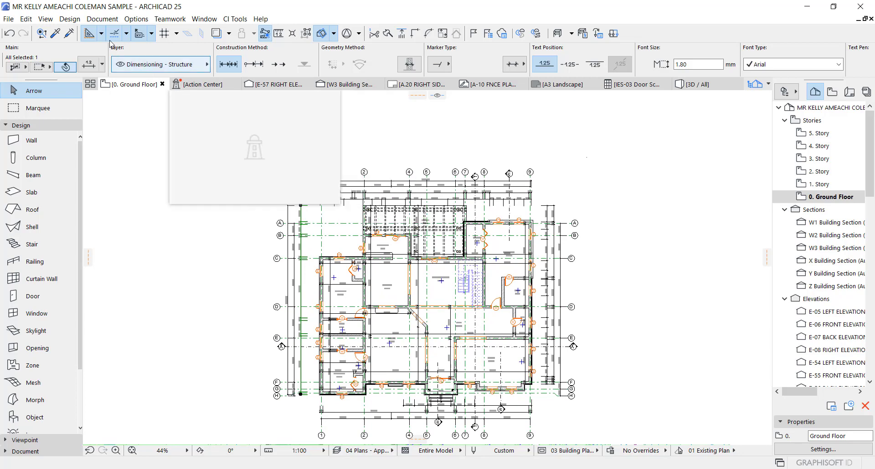
pyautogui.click(98, 19)
pyautogui.moveTo(137, 49)
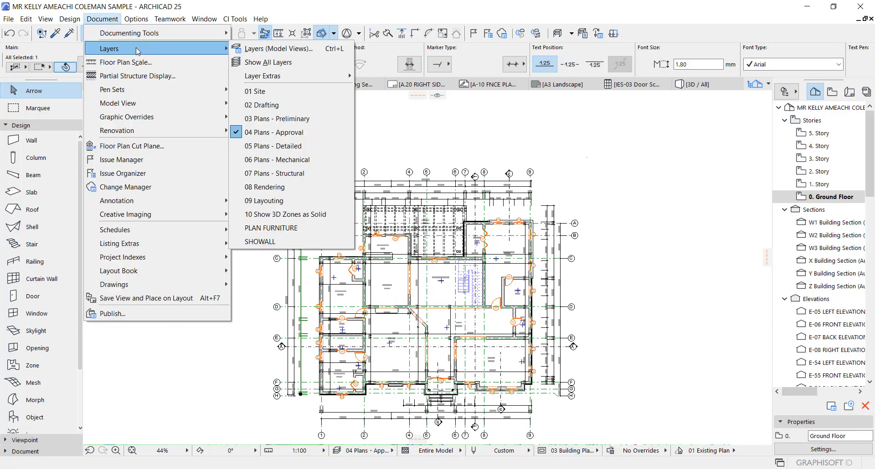
pyautogui.click(277, 233)
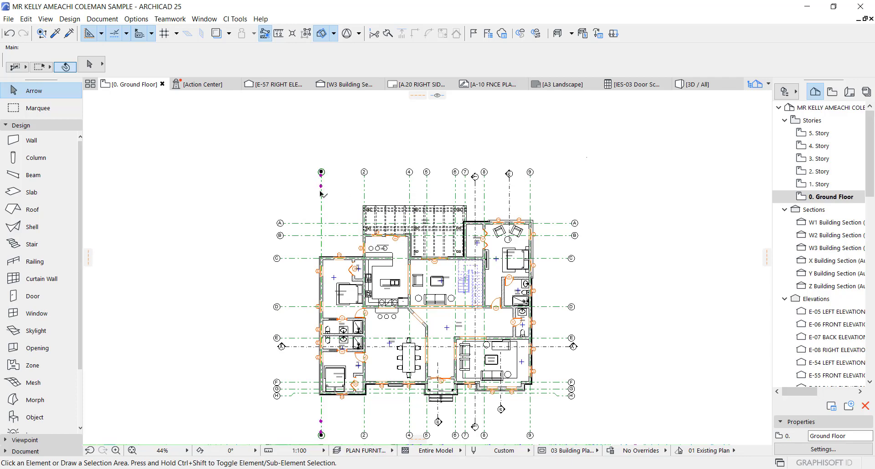
# Step: Check grid line 1's layer, then hide Structural - Grid in the PLAN FURNITURE combination, update the combination and apply it
pyautogui.click(320, 223)
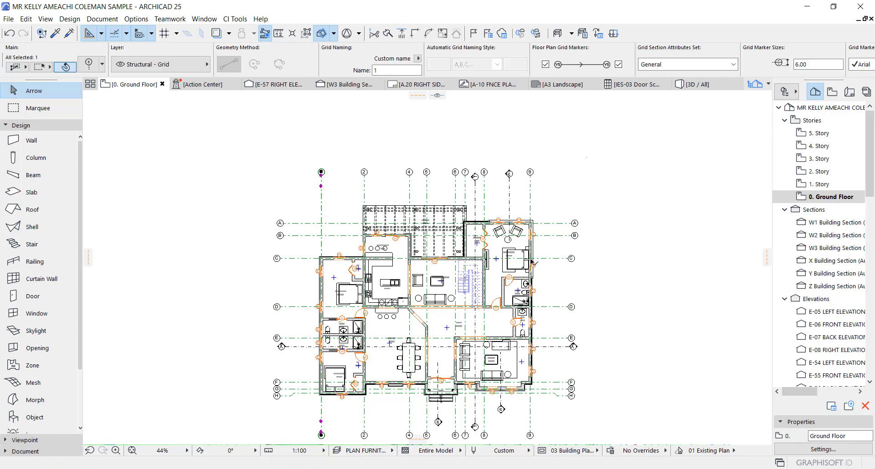
pyautogui.scroll(-2, 567, 314)
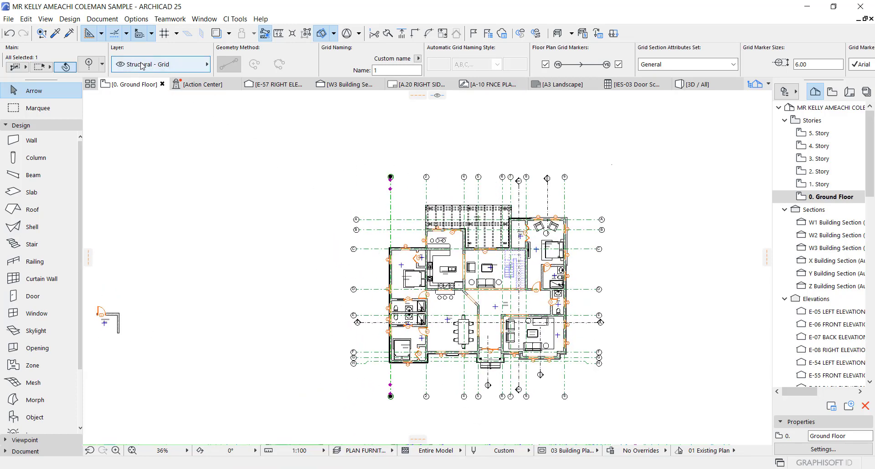
pyautogui.click(114, 20)
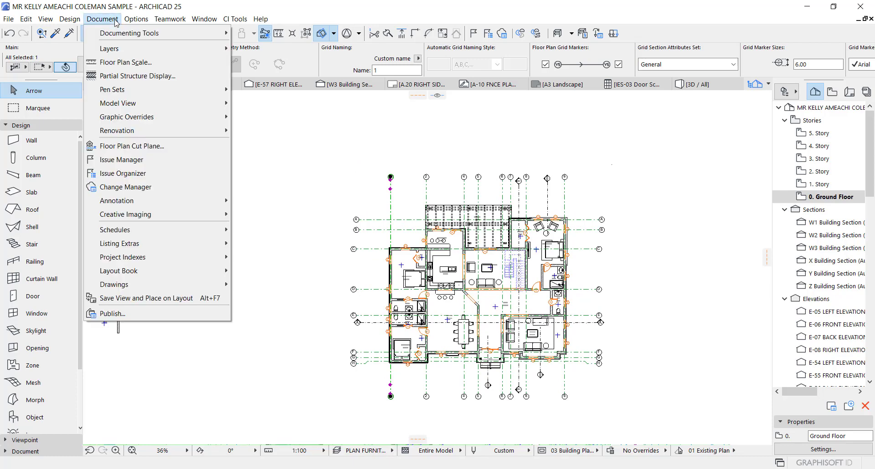
pyautogui.moveTo(161, 48)
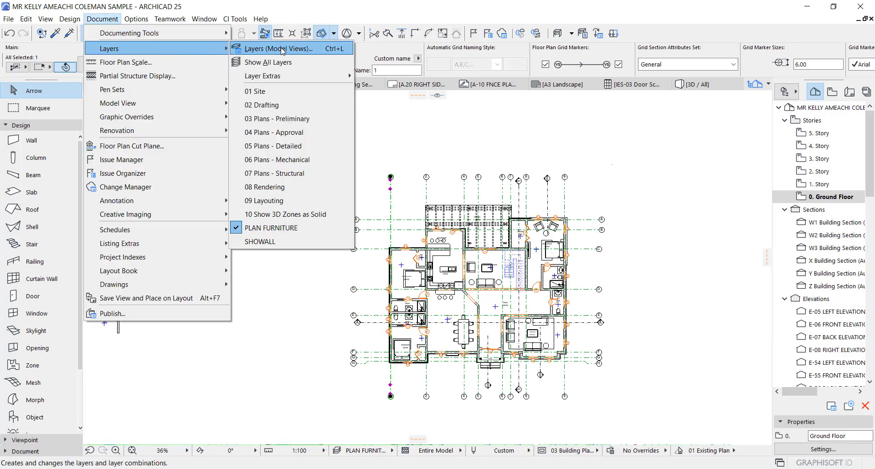
pyautogui.click(283, 50)
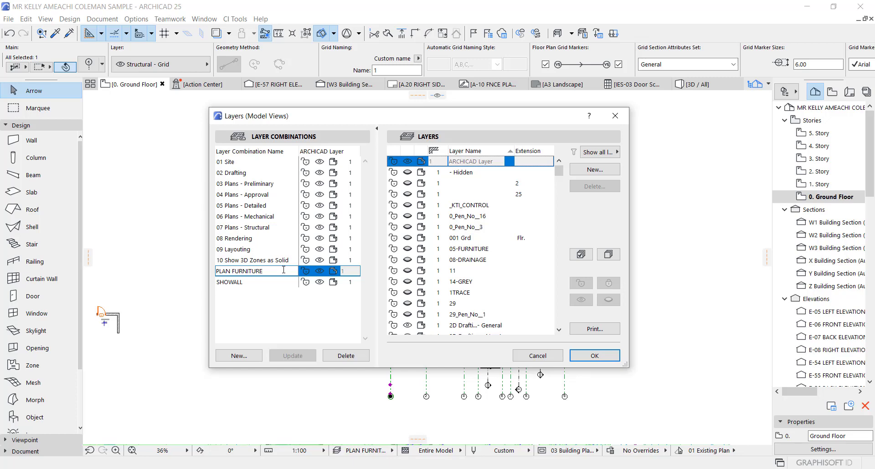
pyautogui.moveTo(559, 170)
pyautogui.mouseDown()
pyautogui.moveTo(564, 253)
pyautogui.moveTo(498, 297)
pyautogui.mouseUp()
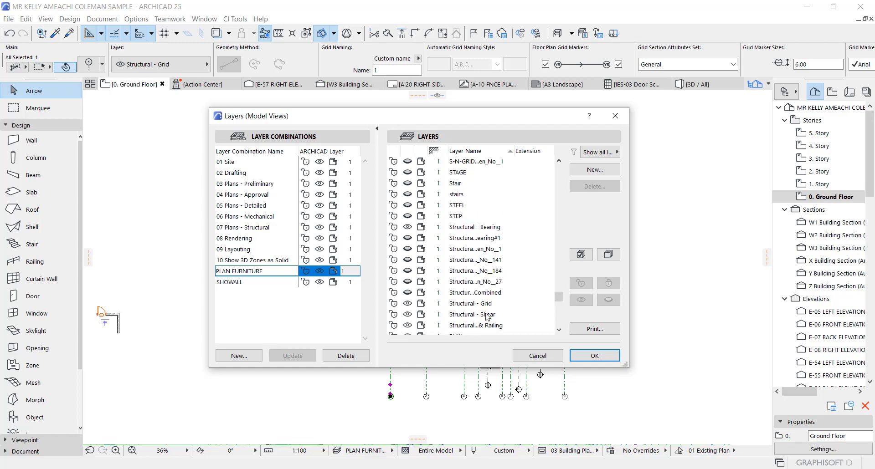
pyautogui.click(406, 305)
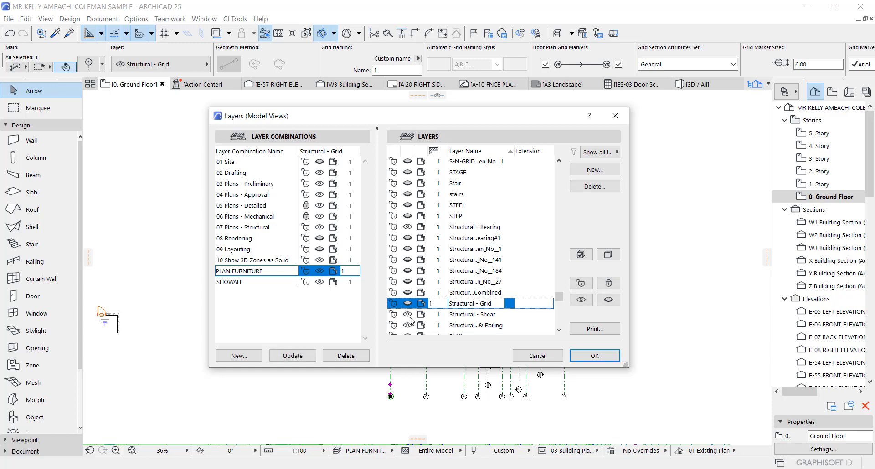
pyautogui.click(293, 356)
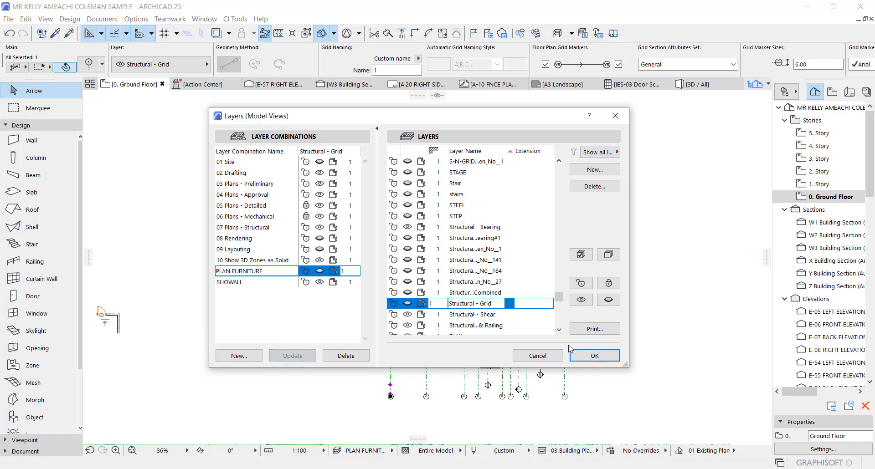
pyautogui.click(593, 356)
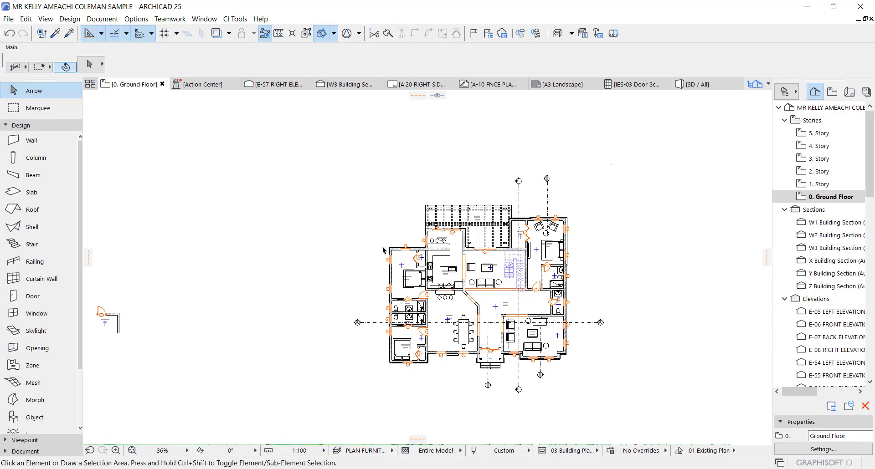
pyautogui.scroll(2, 419, 294)
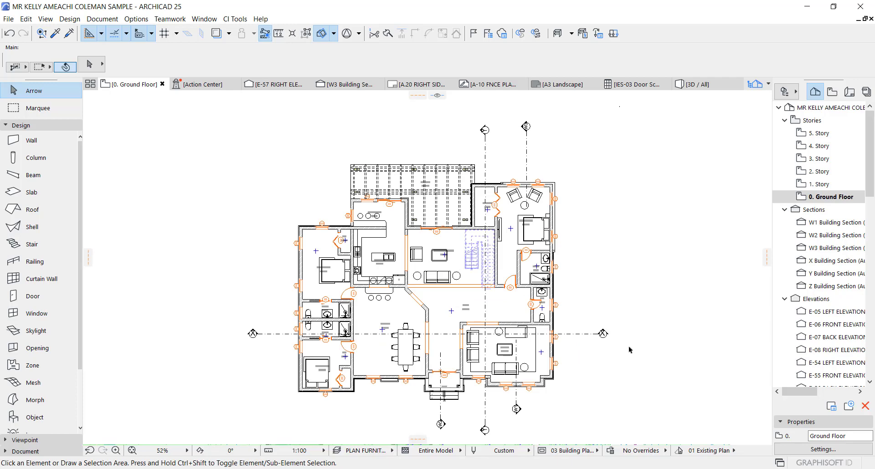
pyautogui.scroll(1, 318, 231)
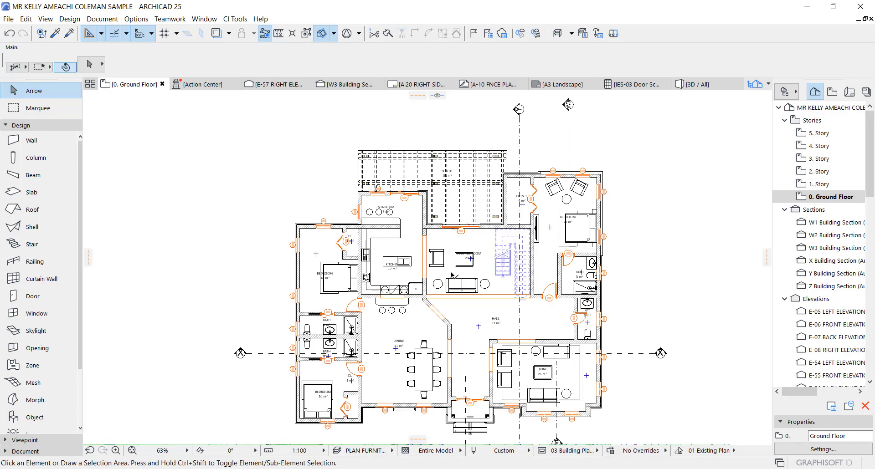
# Step: Show all layers on the ground floor plan and inspect the building within its full site drawing
pyautogui.scroll(-3, 457, 264)
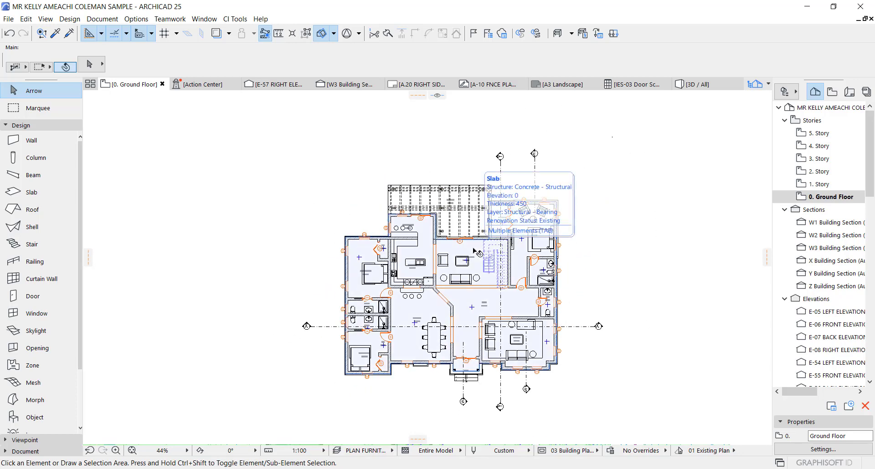
pyautogui.moveTo(506, 191); pyautogui.dragTo(476, 171, button='middle')
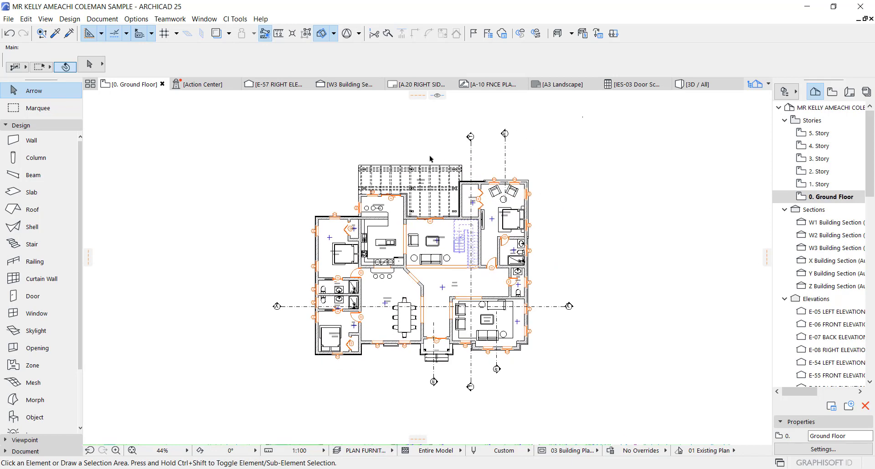
pyautogui.click(102, 18)
pyautogui.moveTo(137, 49)
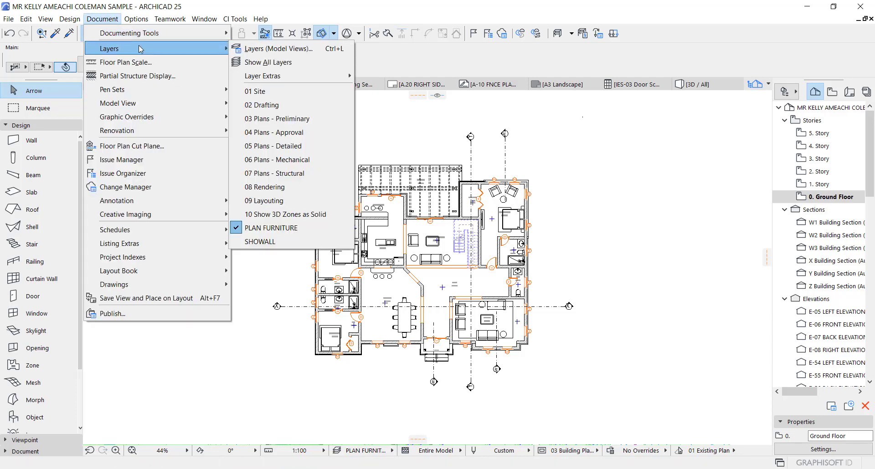
pyautogui.click(277, 62)
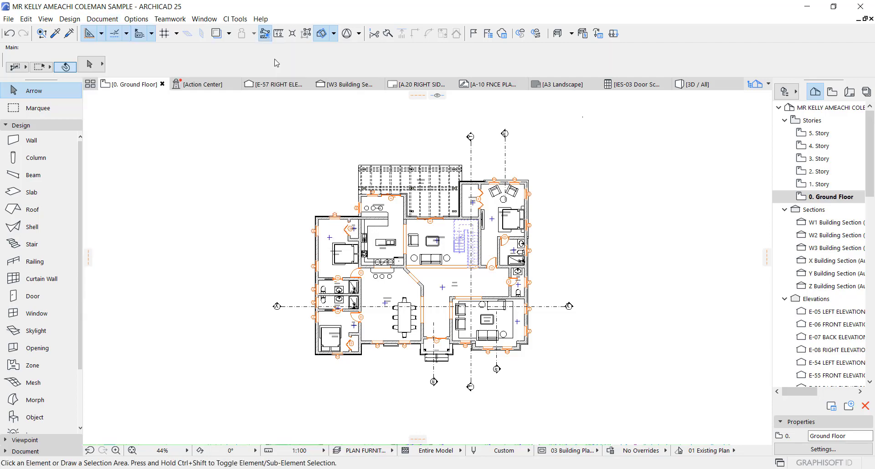
pyautogui.hotkey('ctrl', 'shift', "'")
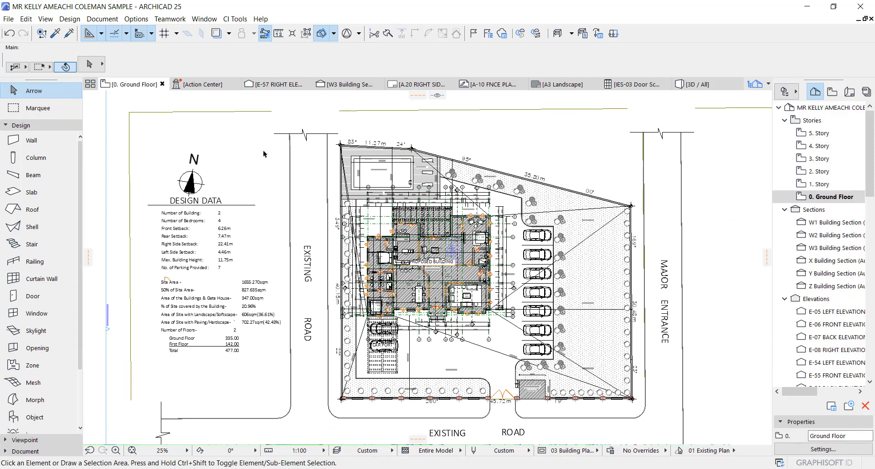
pyautogui.scroll(3, 447, 253)
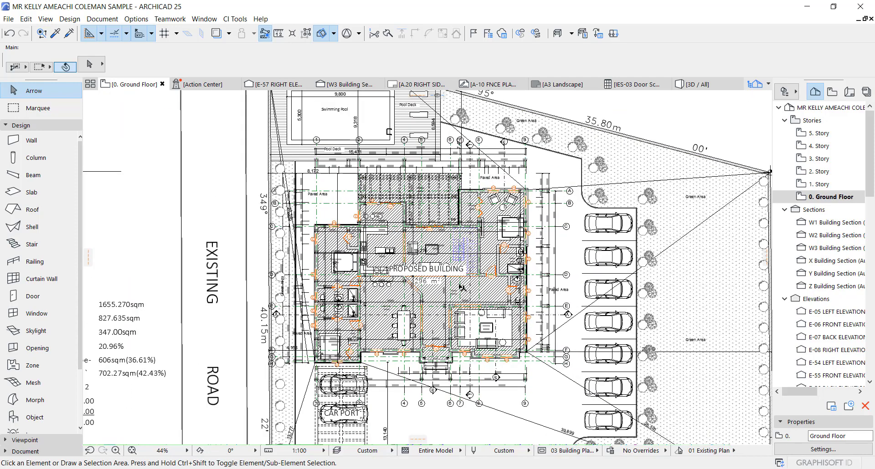
pyautogui.scroll(-1, 462, 287)
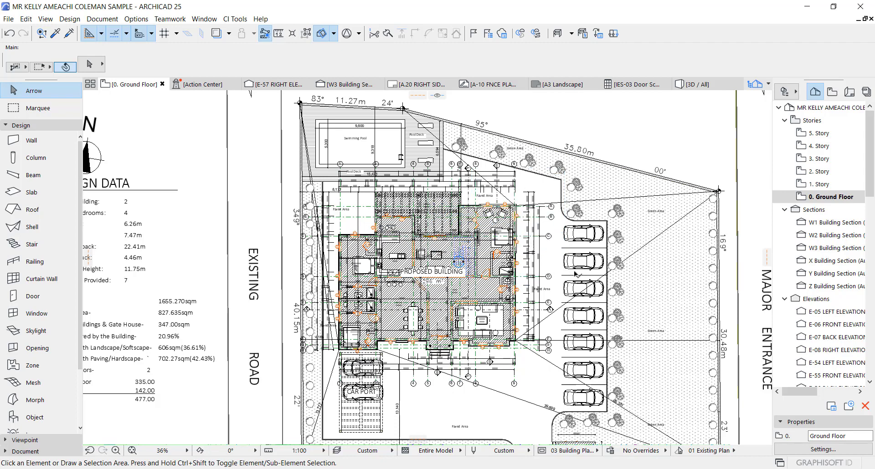
pyautogui.scroll(2, 575, 274)
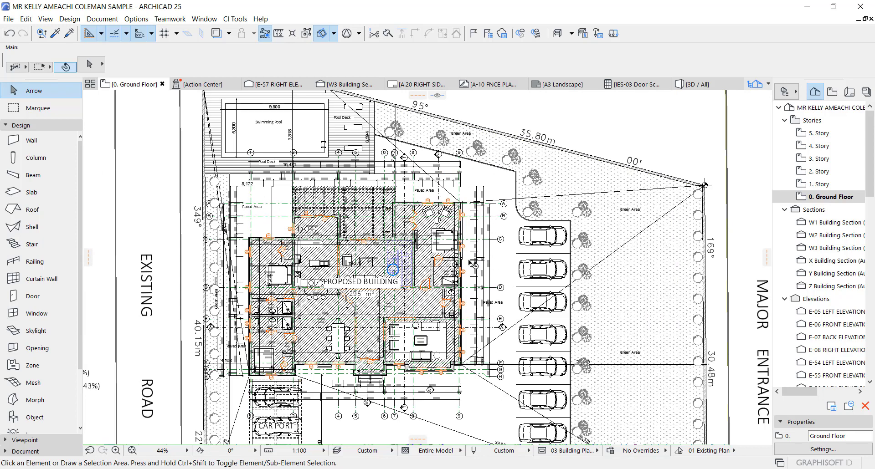
pyautogui.scroll(-2, 464, 236)
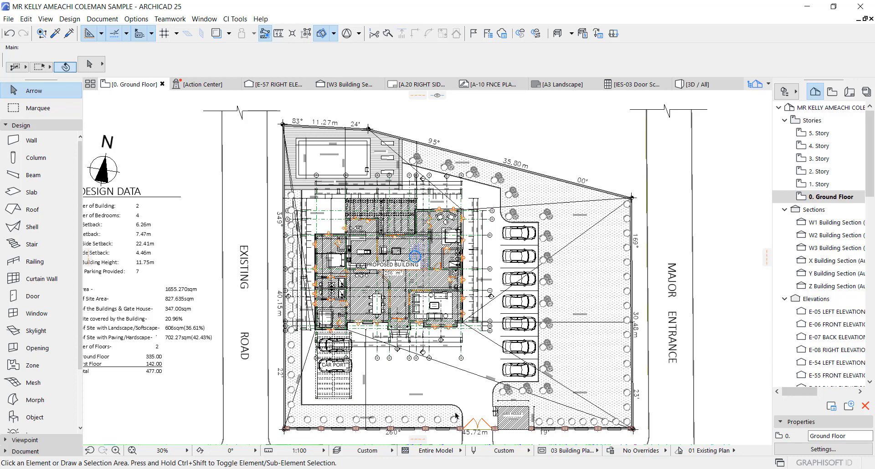
# Step: Apply the 04 Plans - Approval layer combination to the ground floor plan and switch back to PLAN FURNITURE
pyautogui.click(102, 18)
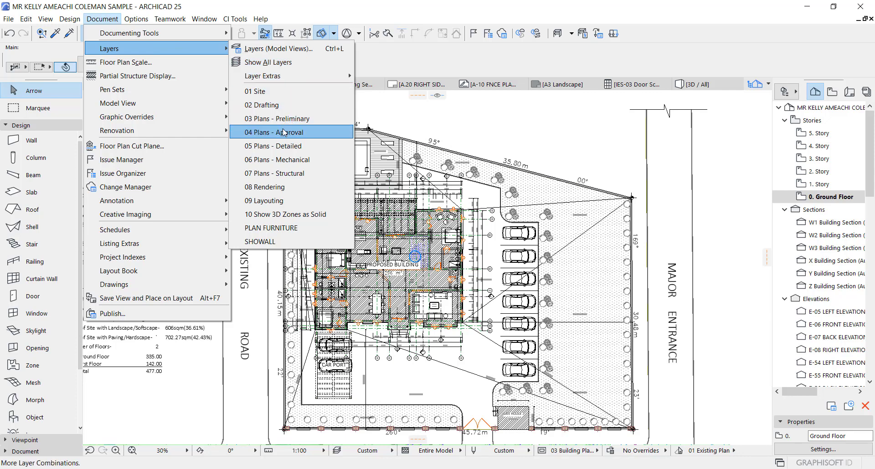
pyautogui.click(283, 132)
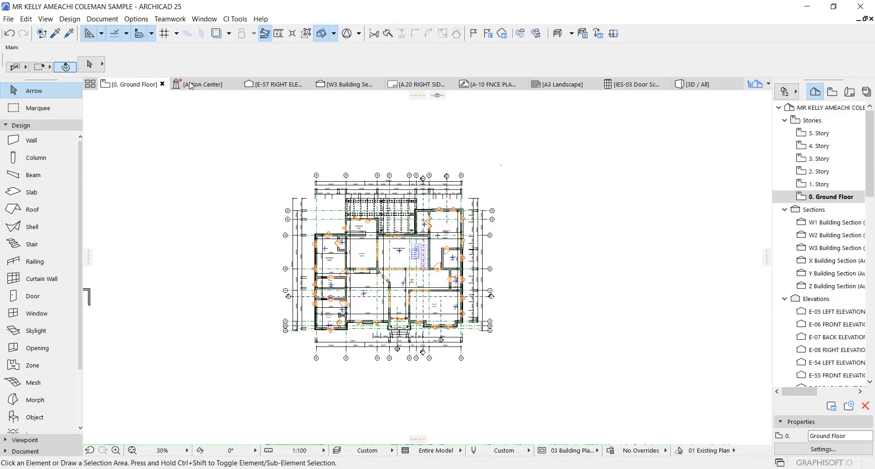
pyautogui.click(102, 18)
pyautogui.moveTo(132, 52)
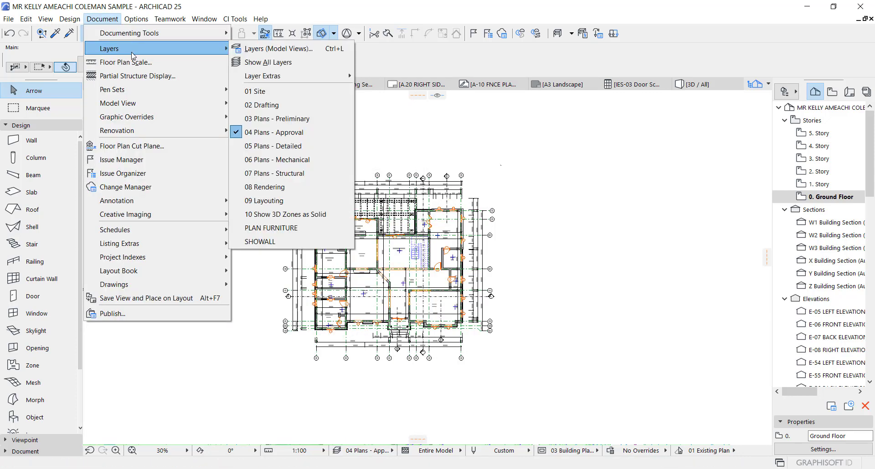
pyautogui.click(280, 228)
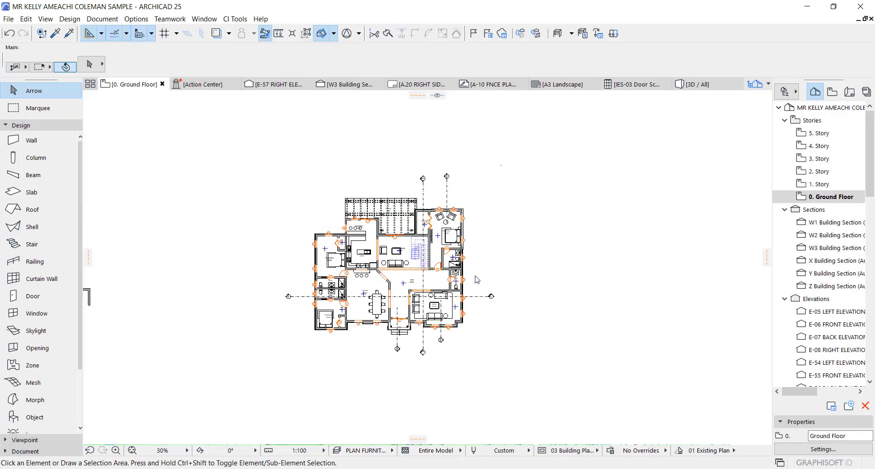
# Step: Switch the ground floor plan to the 01 Site layer combination and return it to PLAN FURNITURE
pyautogui.click(102, 19)
pyautogui.moveTo(162, 48)
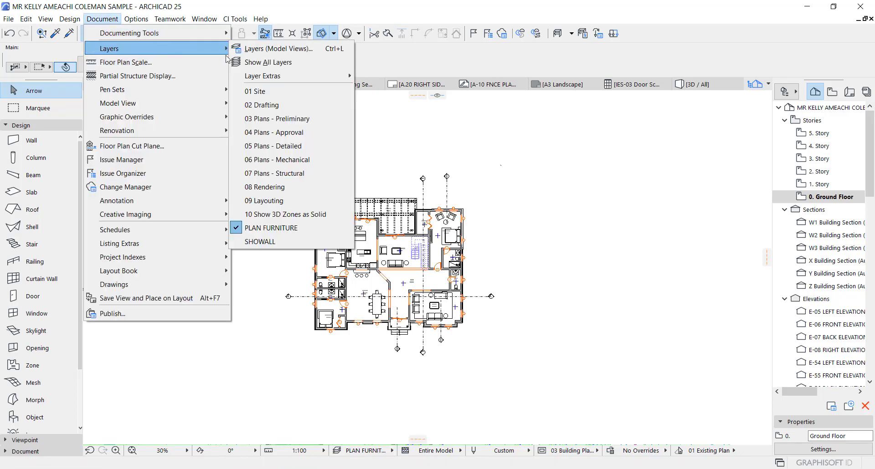
pyautogui.click(270, 92)
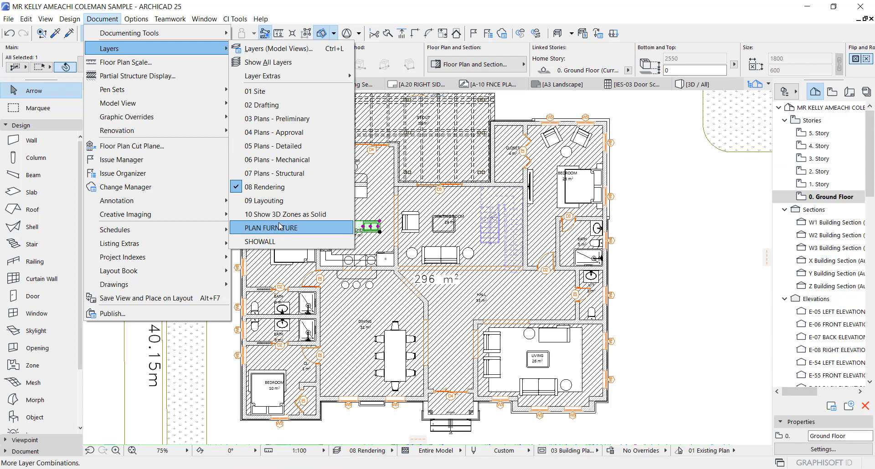
pyautogui.click(283, 229)
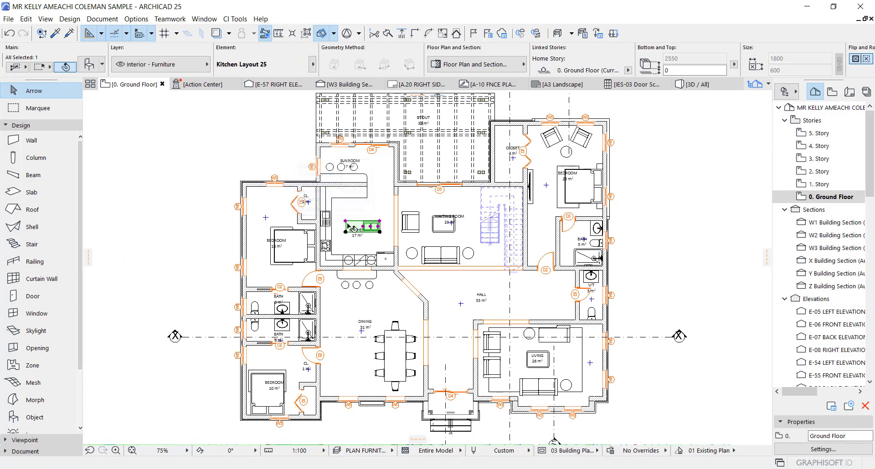
# Step: Check the assigned layers of the dining table, bathroom fixtures and living room sofa
pyautogui.click(648, 205)
pyautogui.scroll(-3, 463, 270)
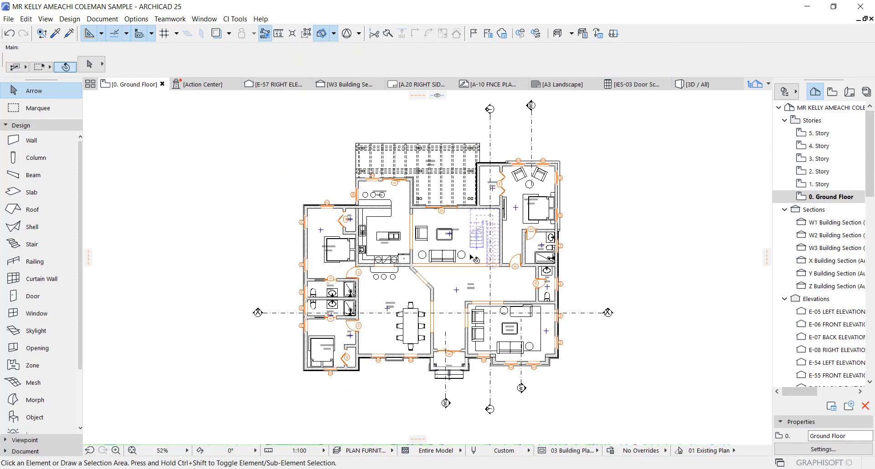
pyautogui.scroll(5, 464, 279)
pyautogui.click(443, 296)
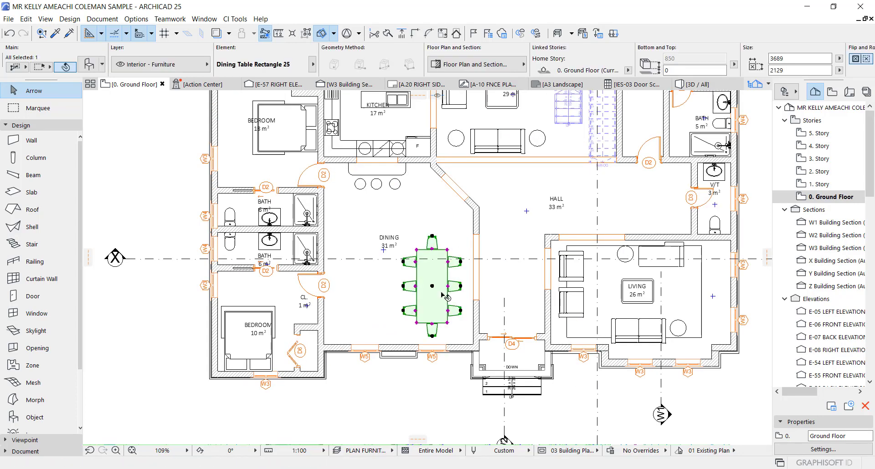
pyautogui.click(277, 220)
pyautogui.click(233, 217)
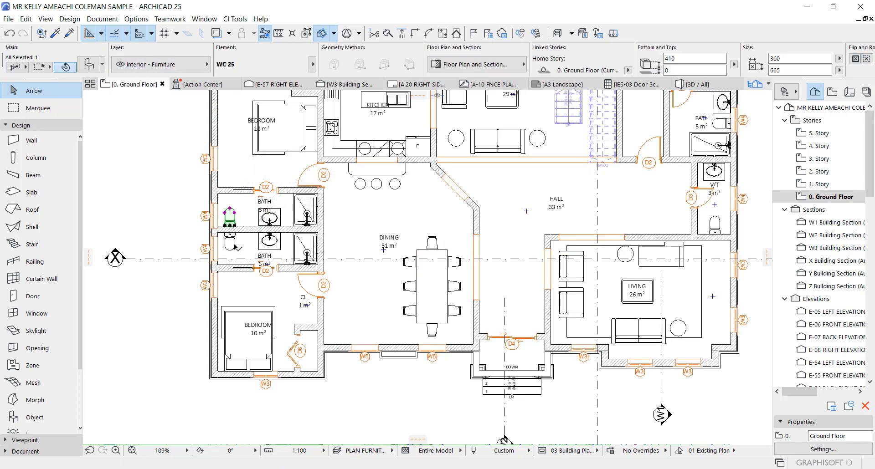
pyautogui.click(272, 241)
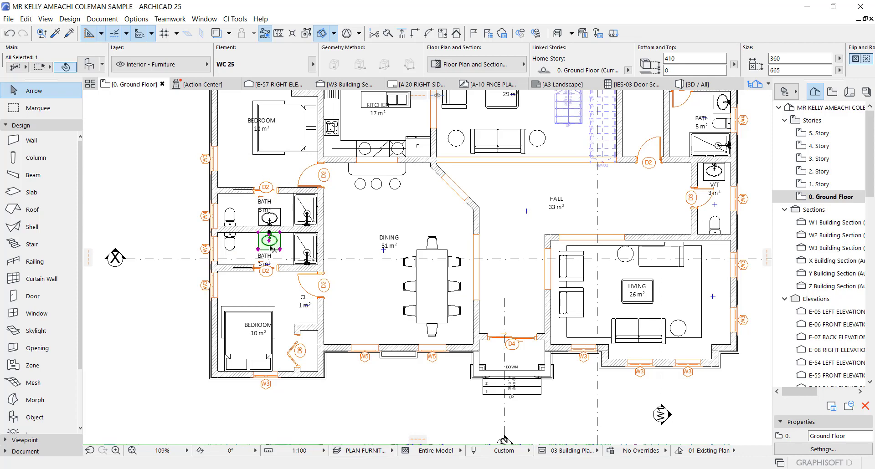
pyautogui.click(312, 243)
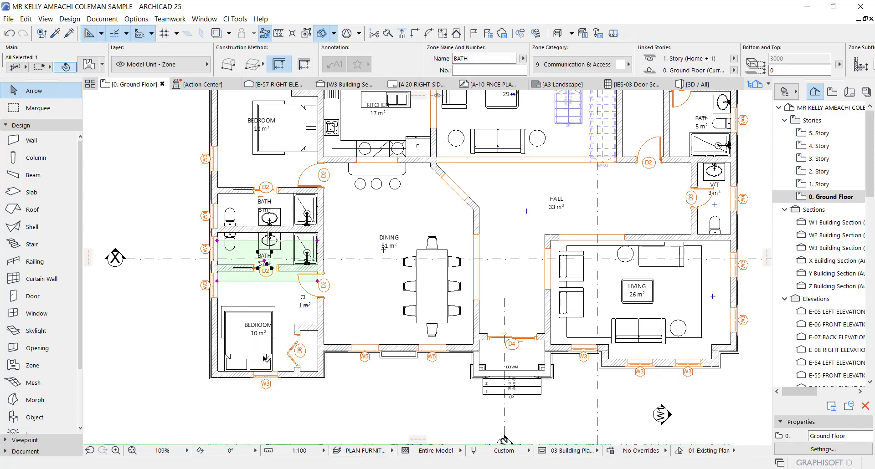
pyautogui.click(266, 376)
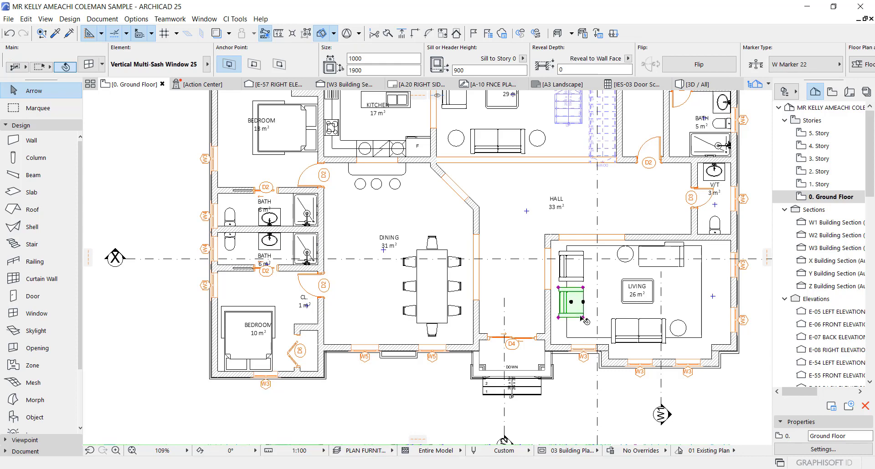
pyautogui.click(555, 270)
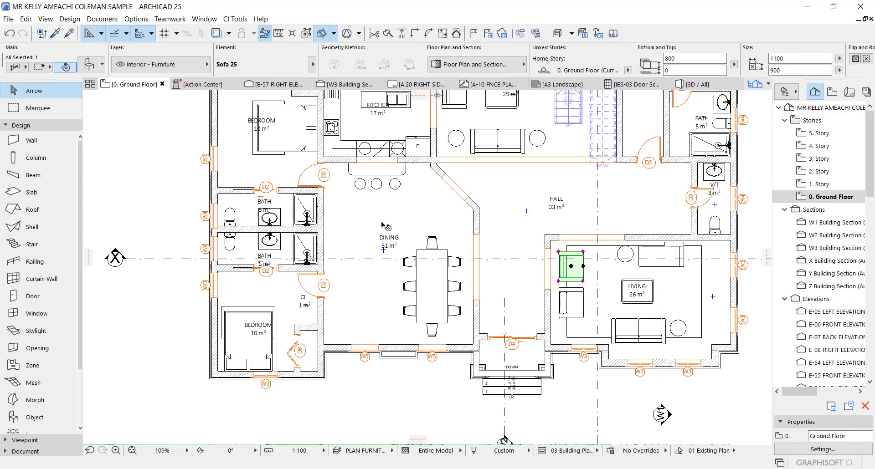
# Step: Hide the Interior - Furniture layer in the PLAN FURNITURE combination, update the combination and apply it
pyautogui.scroll(-2, 354, 242)
pyautogui.moveTo(430, 196); pyautogui.dragTo(370, 228, button='middle')
pyautogui.scroll(-4, 399, 186)
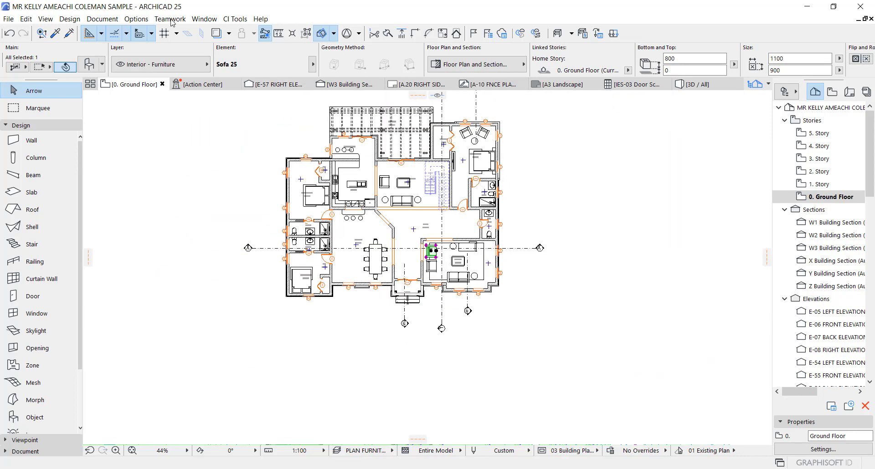
pyautogui.click(110, 17)
pyautogui.moveTo(155, 47)
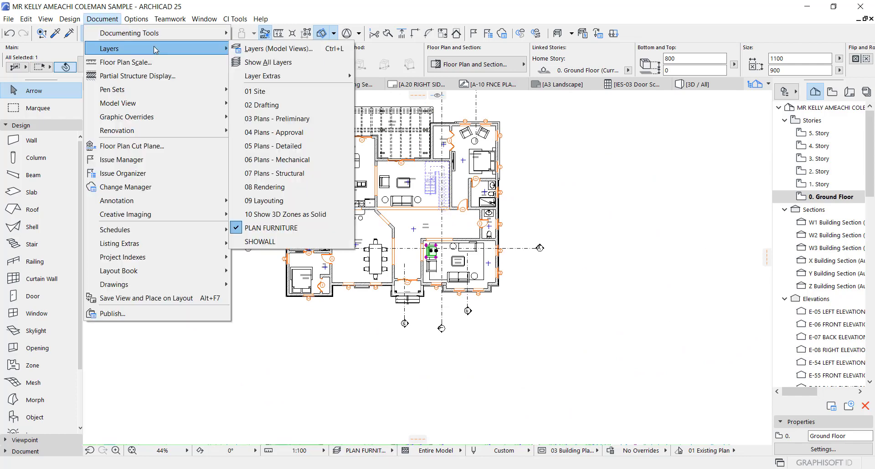
pyautogui.click(276, 49)
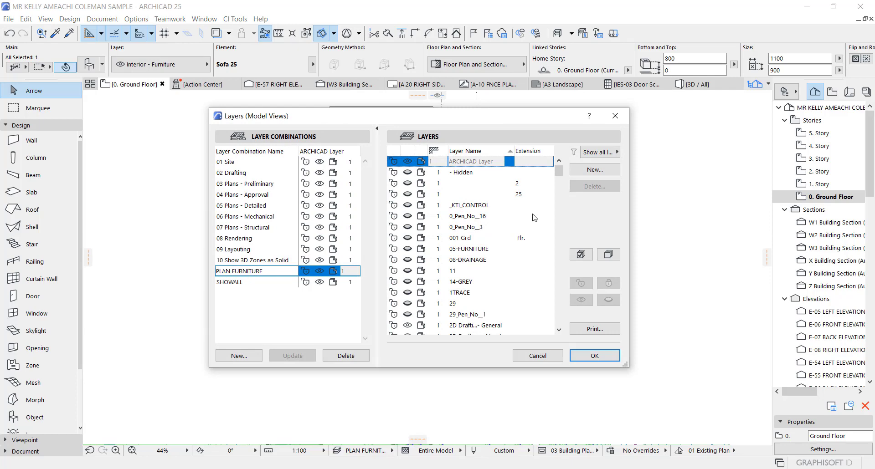
pyautogui.moveTo(560, 173); pyautogui.dragTo(556, 230)
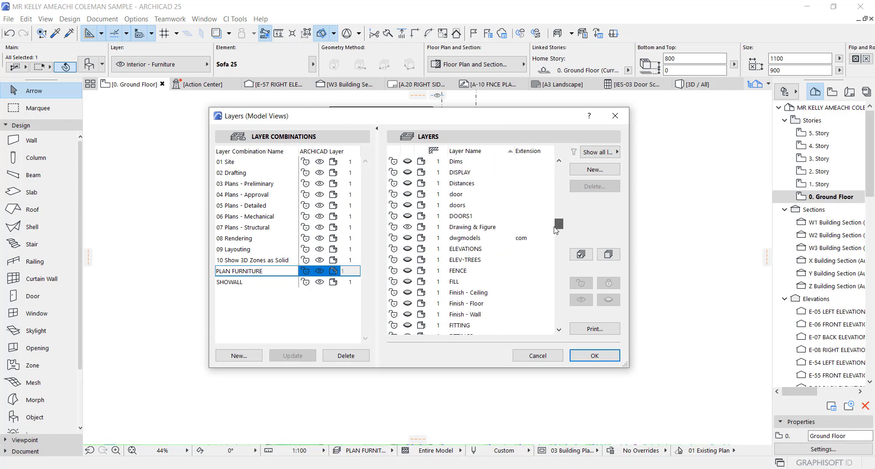
pyautogui.scroll(-8, 410, 193)
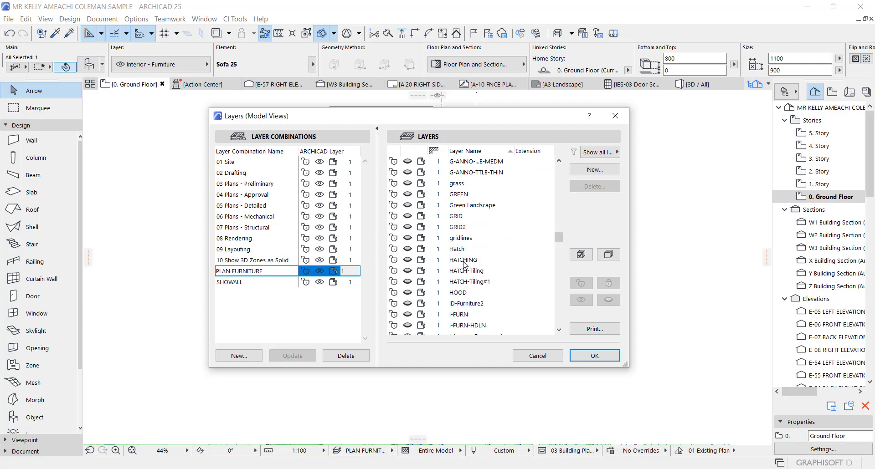
pyautogui.scroll(-5, 465, 264)
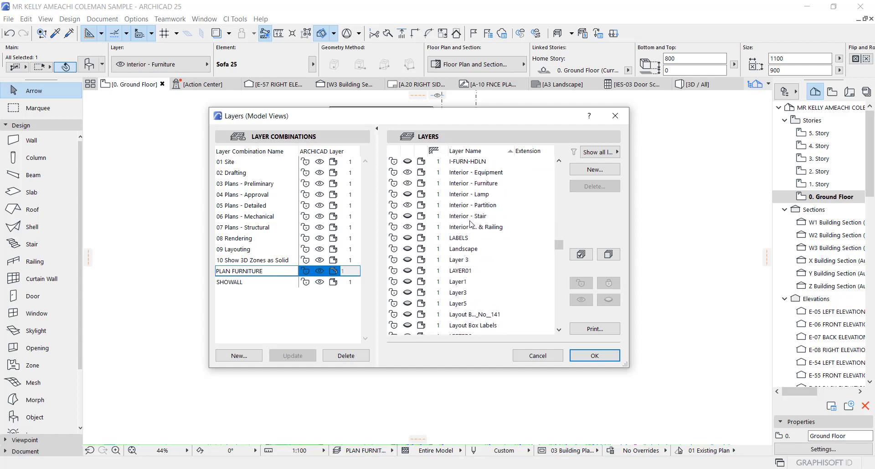
pyautogui.click(408, 185)
pyautogui.click(292, 355)
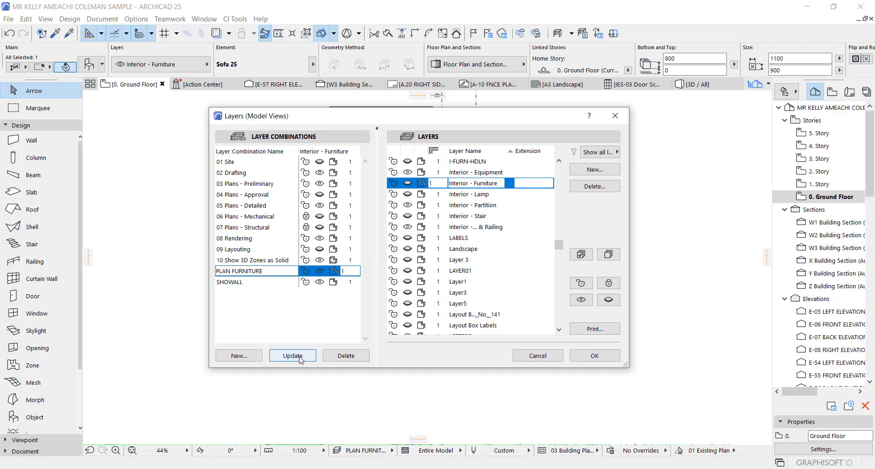
pyautogui.click(584, 355)
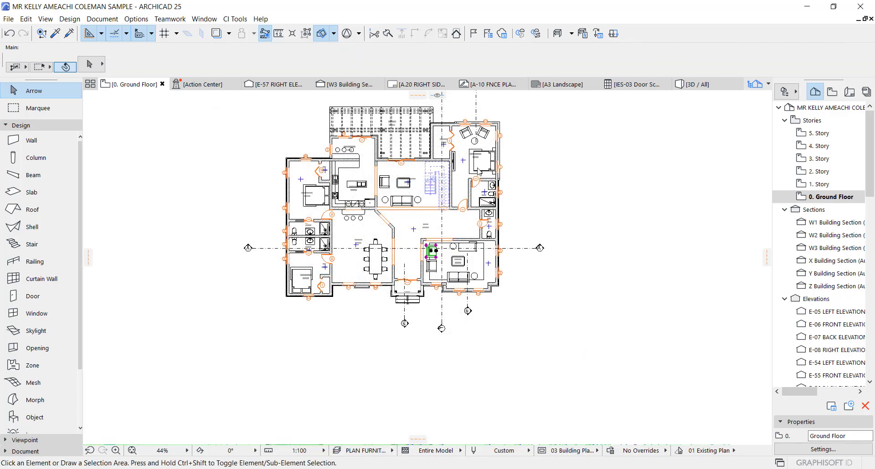
# Step: Make the Interior - Furniture layer visible again in the PLAN FURNITURE combination, update the combination and apply it
pyautogui.scroll(2, 373, 99)
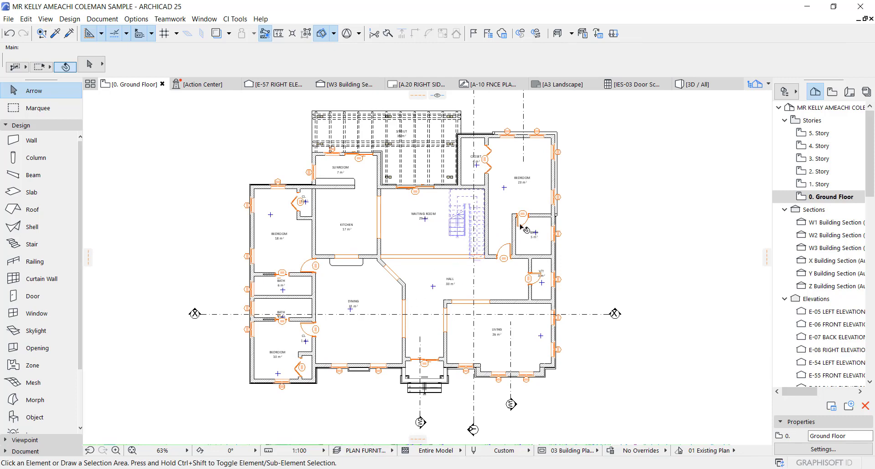
pyautogui.click(102, 18)
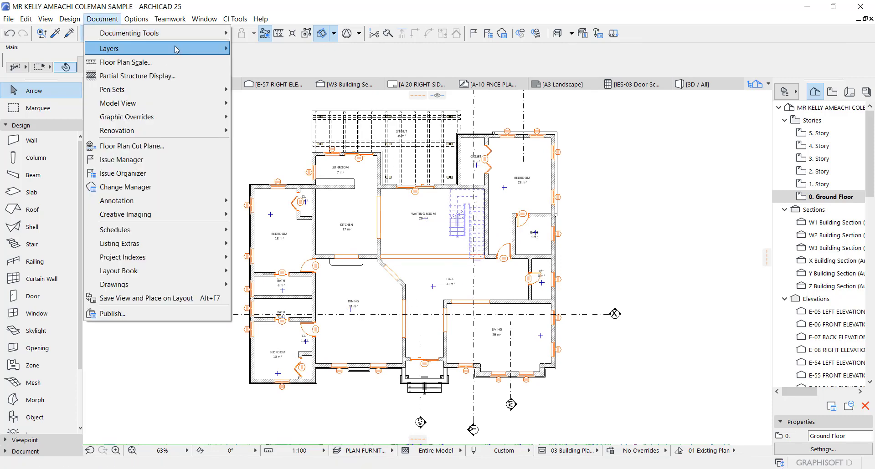
pyautogui.moveTo(180, 48)
pyautogui.click(278, 49)
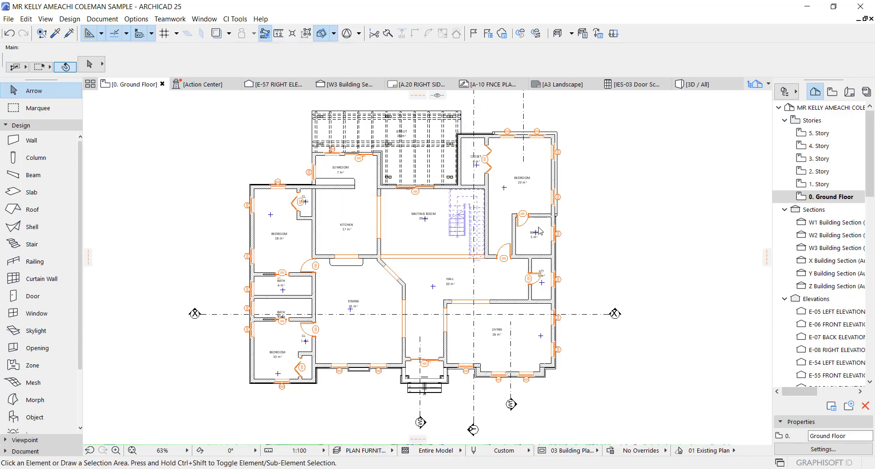
pyautogui.moveTo(559, 170); pyautogui.dragTo(558, 239)
pyautogui.click(456, 302)
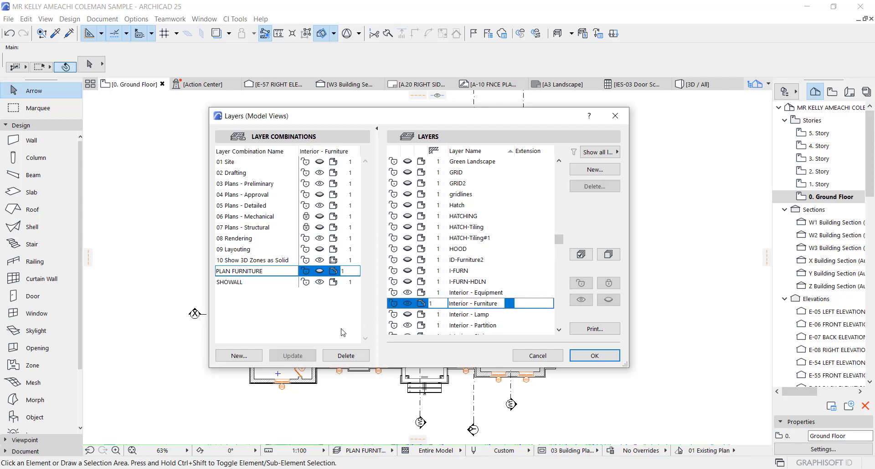
pyautogui.click(595, 356)
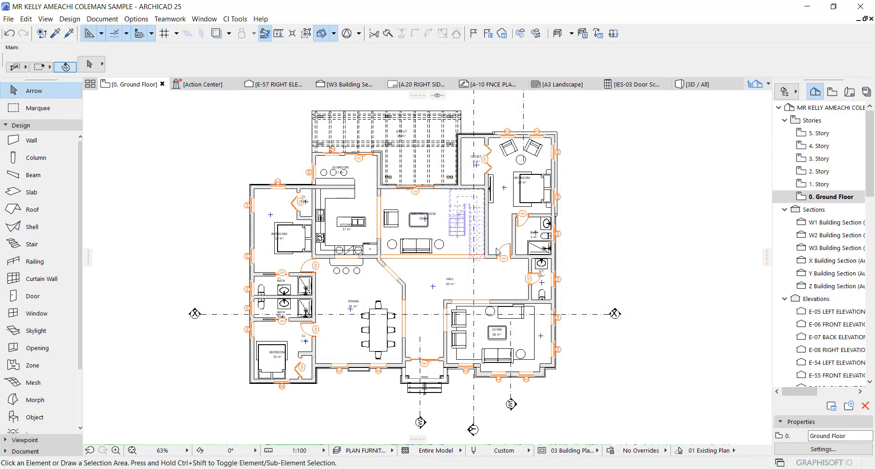